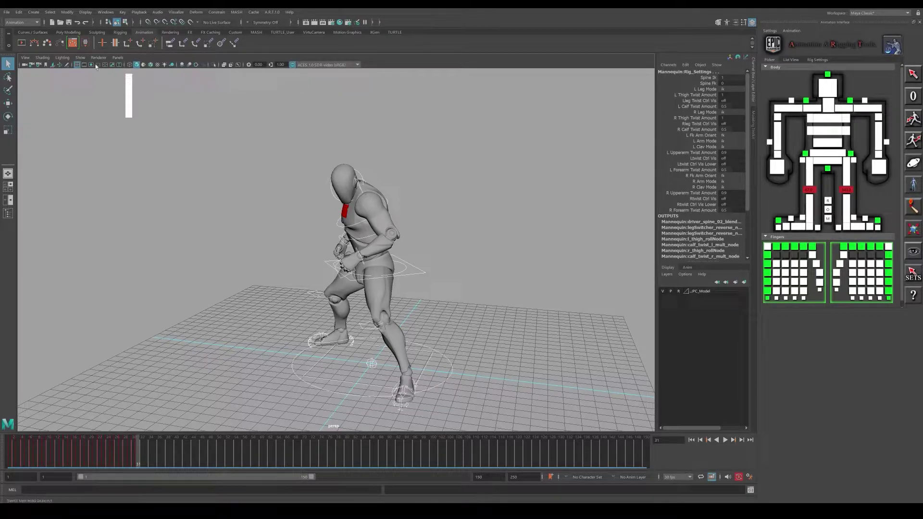
Open the ATOM animation export options and select all controls of the mannequin rig.
{"action": "left_click", "coordinate": [6, 12]}
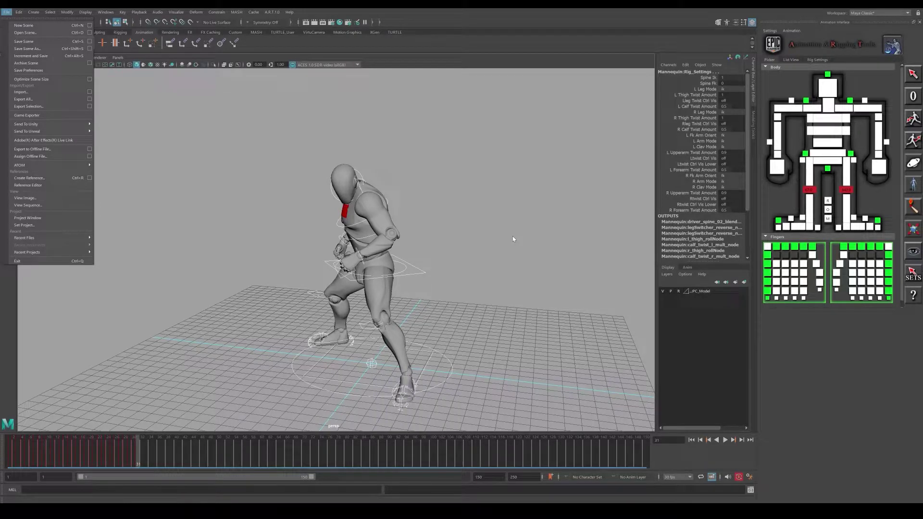
{"action": "mouse_move", "coordinate": [75, 169]}
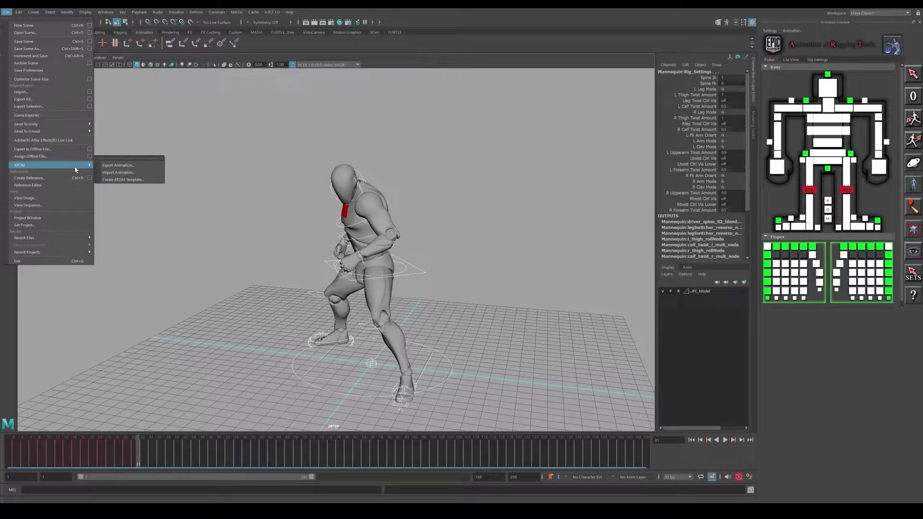
{"action": "left_click", "coordinate": [110, 166]}
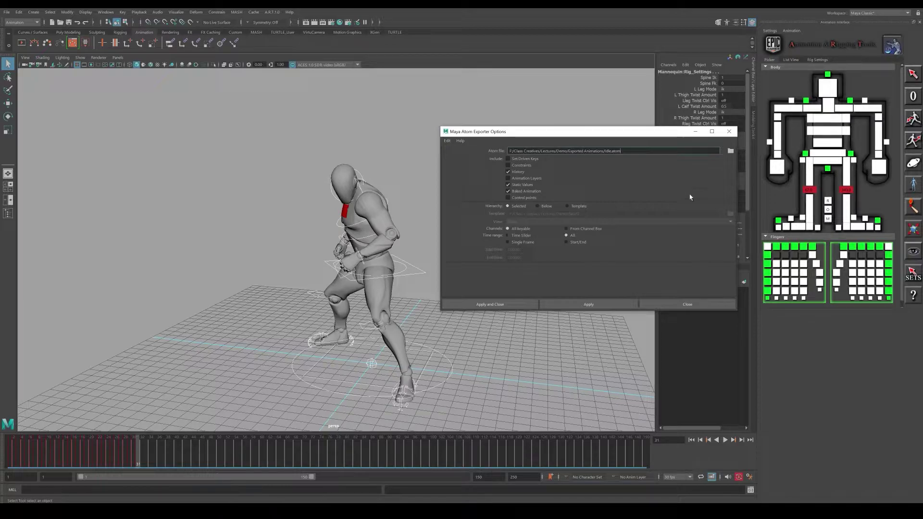
{"action": "left_click", "coordinate": [912, 75]}
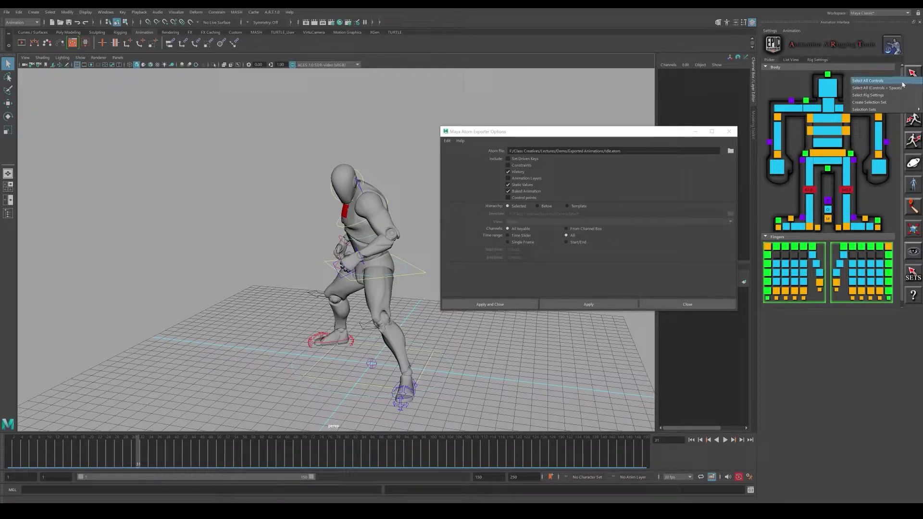
{"action": "left_click", "coordinate": [390, 336]}
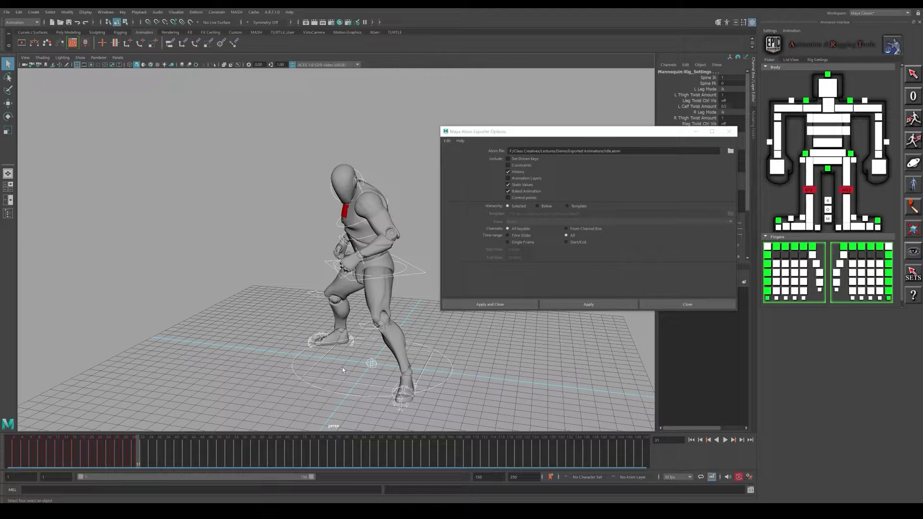
Scrub through the idle animation and set the animation end time to frame 31.
{"action": "left_click_drag", "start_coordinate": [7, 461], "coordinate": [128, 461]}
{"action": "key", "text": "Escape"}
{"action": "left_click_drag", "start_coordinate": [226, 370], "coordinate": [269, 357], "text": "alt"}
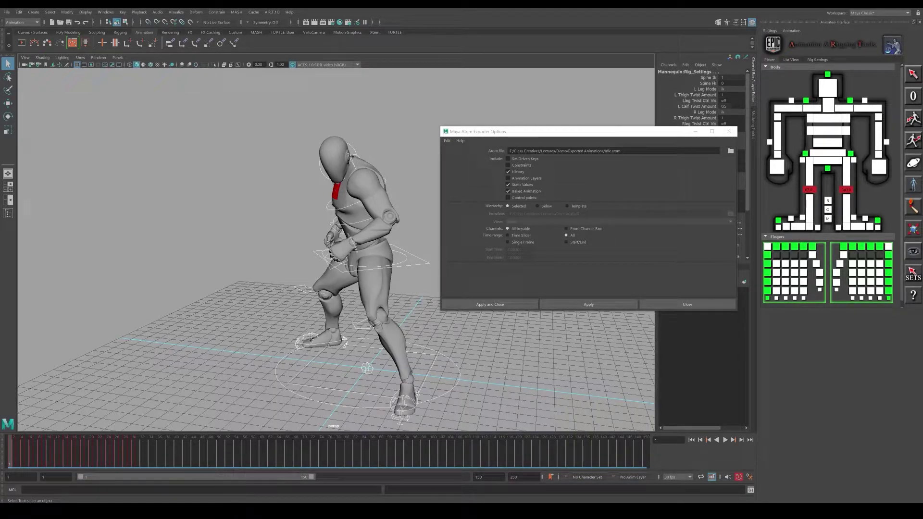
{"action": "left_click", "coordinate": [137, 452]}
{"action": "left_click", "coordinate": [513, 477]}
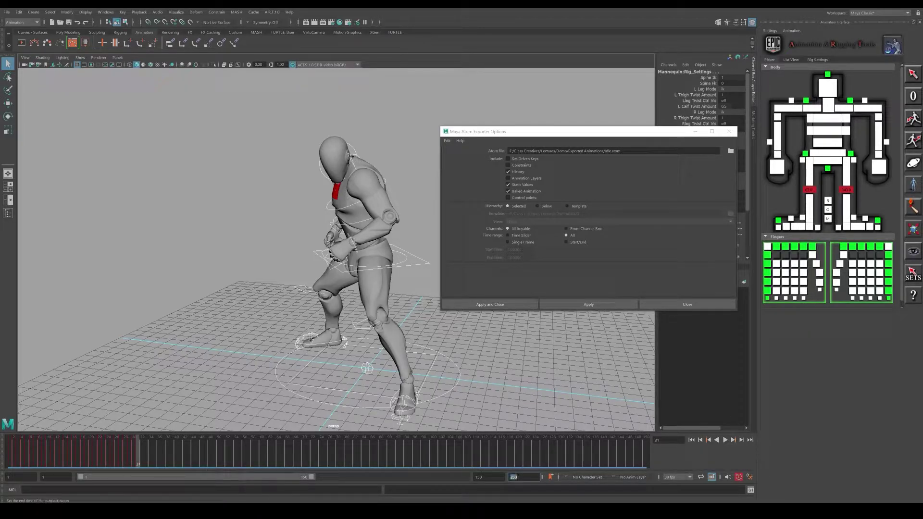
{"action": "type", "text": "31"}
{"action": "key", "text": "Return"}
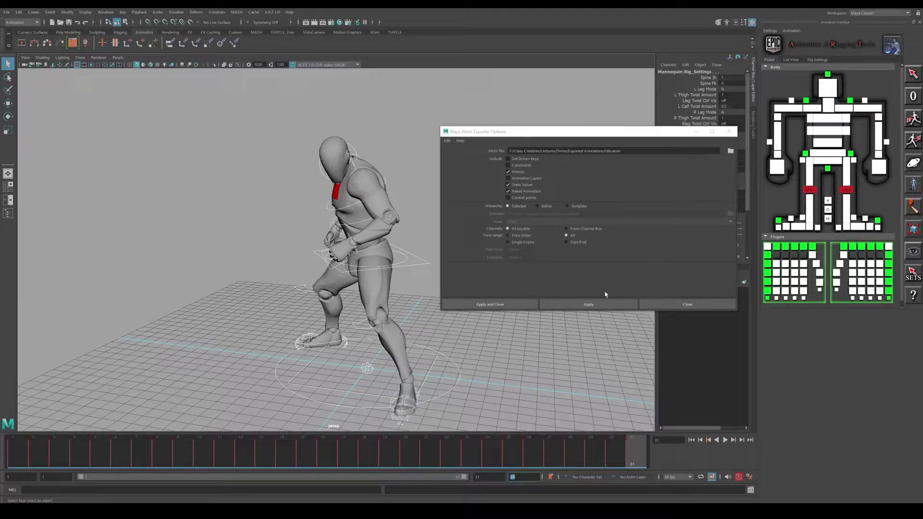
Try the Start/End time range for the ATOM export, ending on the Time Slider option.
{"action": "left_click", "coordinate": [566, 244]}
{"action": "left_click", "coordinate": [566, 242]}
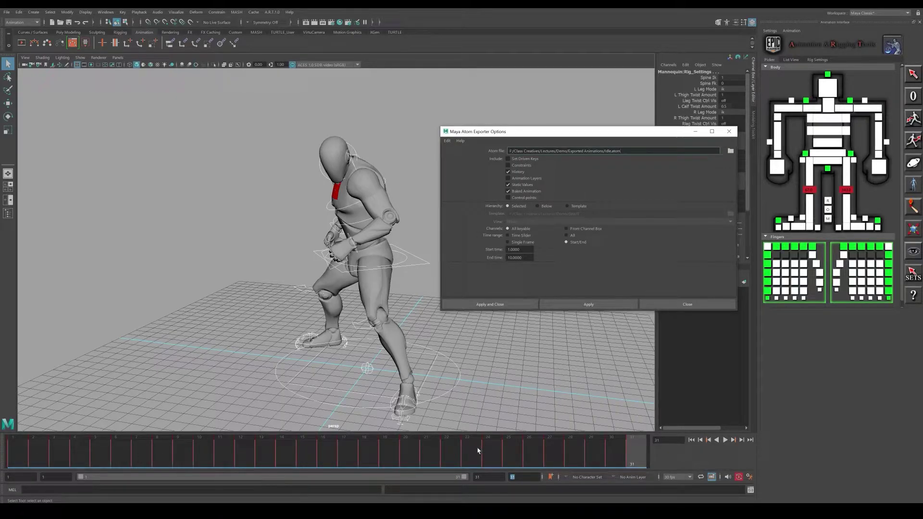
{"action": "left_click", "coordinate": [507, 236]}
{"action": "left_click_drag", "start_coordinate": [375, 313], "coordinate": [336, 311], "text": "alt"}
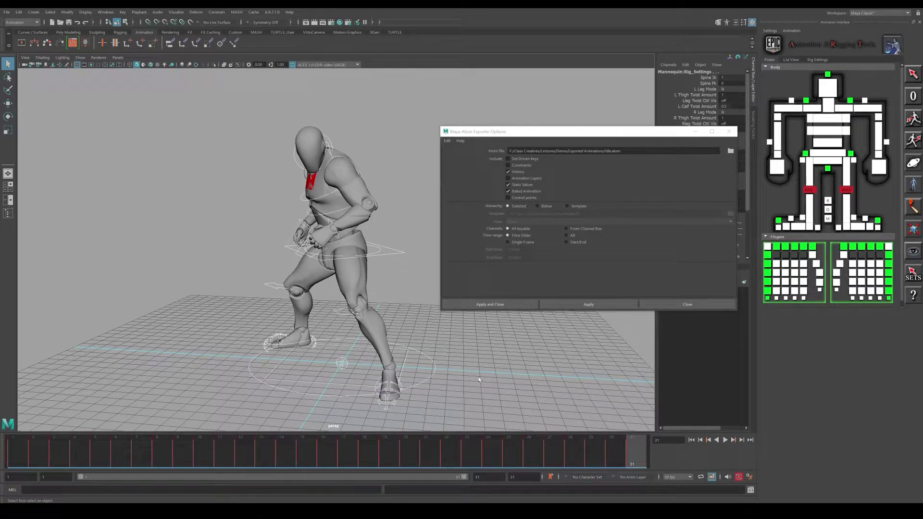
Extend the animation end time to frame 200 and stretch the visible timeline range to match.
{"action": "double_click", "coordinate": [523, 477]}
{"action": "type", "text": "100"}
{"action": "key", "text": "Return"}
{"action": "double_click", "coordinate": [201, 478]}
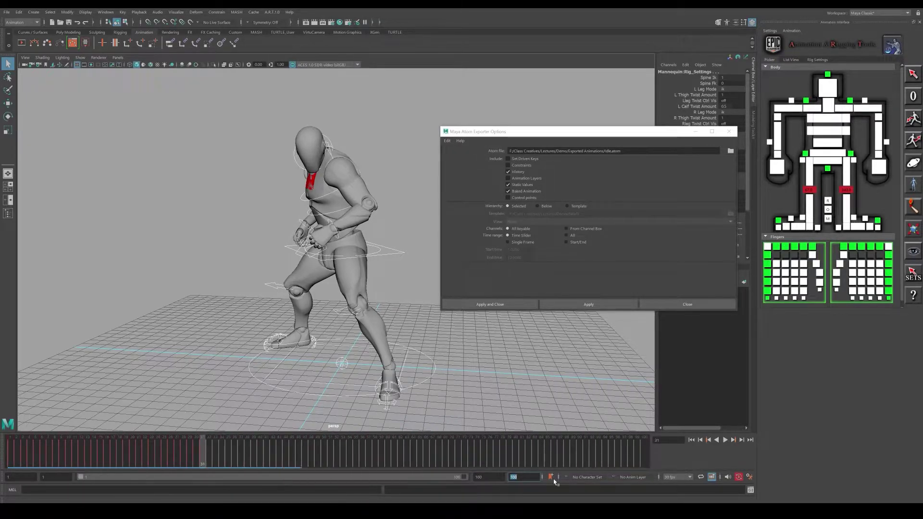
{"action": "double_click", "coordinate": [516, 477]}
{"action": "type", "text": "200"}
{"action": "key", "text": "Return"}
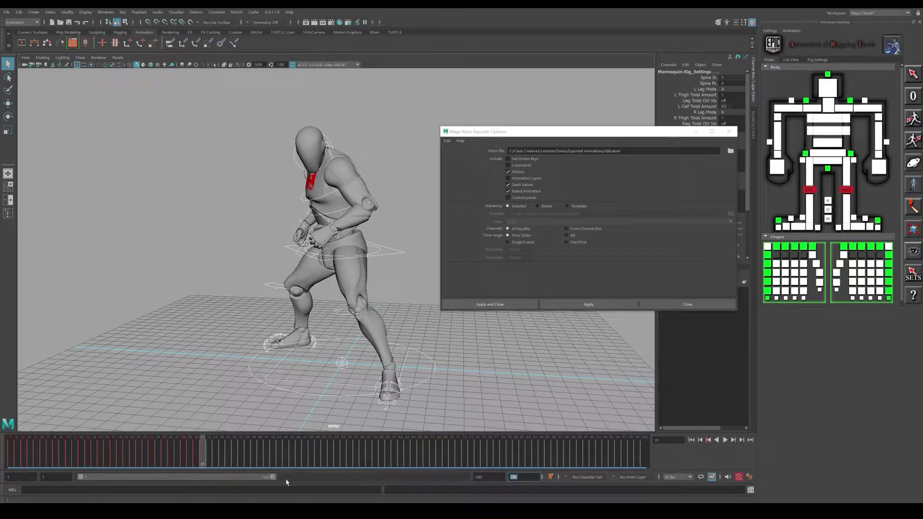
{"action": "left_click_drag", "start_coordinate": [272, 477], "coordinate": [463, 477]}
Set a key on all controls at frame 99 and play back the gap after the idle.
{"action": "middle_click_drag", "start_coordinate": [414, 398], "coordinate": [443, 400], "text": "alt"}
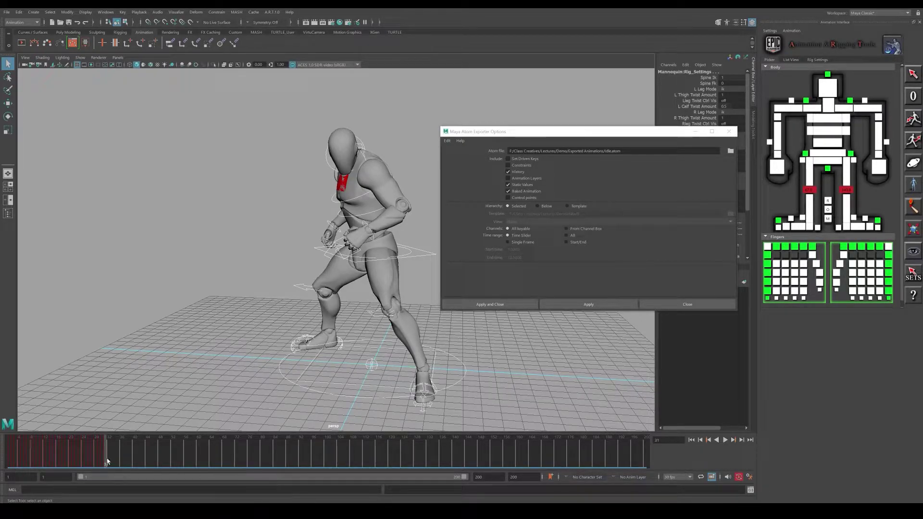
{"action": "middle_click_drag", "start_coordinate": [222, 428], "coordinate": [251, 402], "text": "alt"}
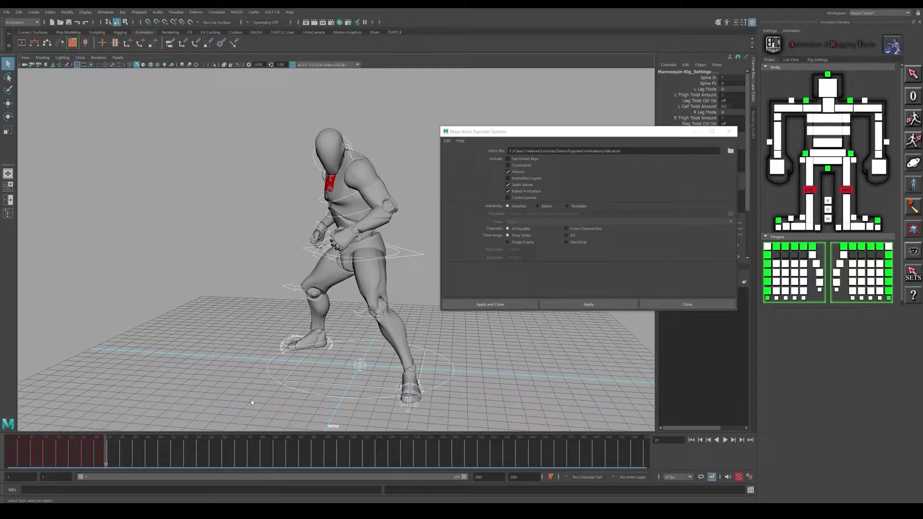
{"action": "left_click_drag", "start_coordinate": [111, 467], "coordinate": [323, 466]}
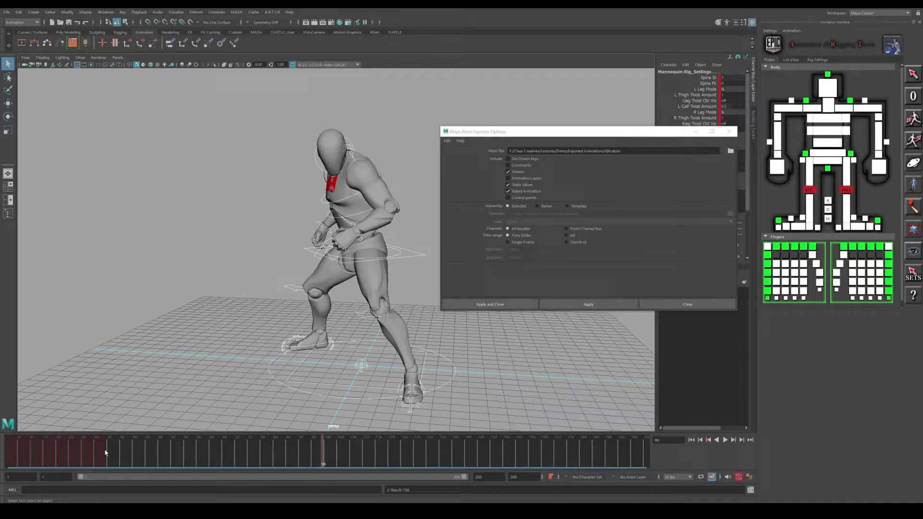
{"action": "key", "text": "alt+shift+v"}
{"action": "key", "text": "alt+v"}
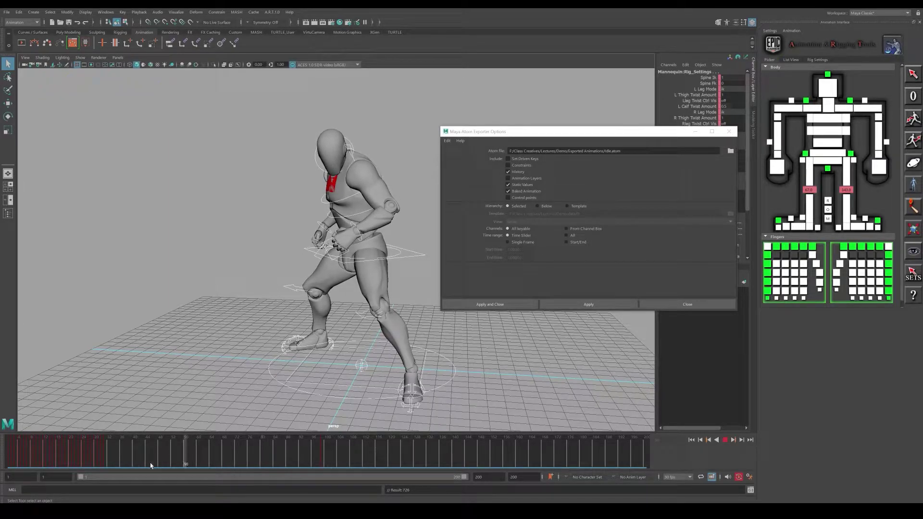
{"action": "left_click", "coordinate": [161, 464]}
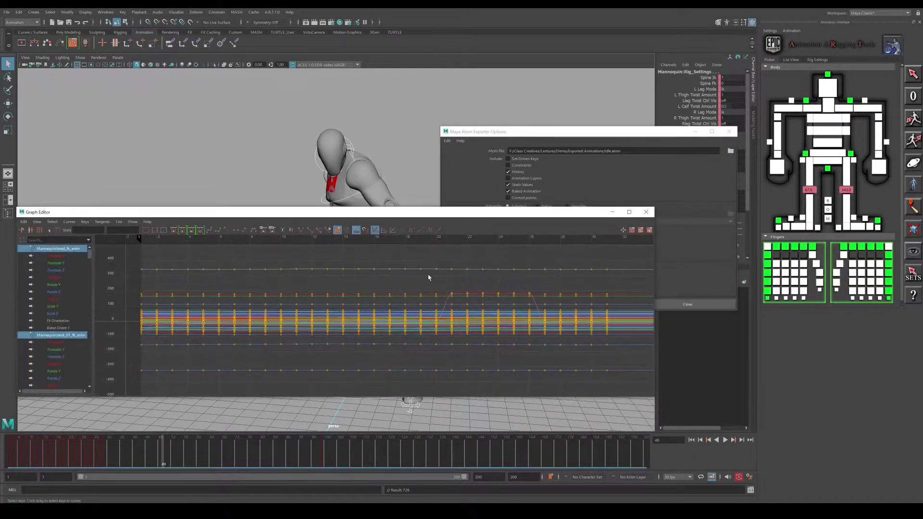
Examine in the Graph Editor how all curves run between the idle keys and the key at frame 99.
{"action": "key", "text": "a"}
{"action": "scroll", "coordinate": [490, 306], "scroll_direction": "down", "scroll_amount": 5}
{"action": "scroll", "coordinate": [345, 311], "scroll_direction": "down", "scroll_amount": 1}
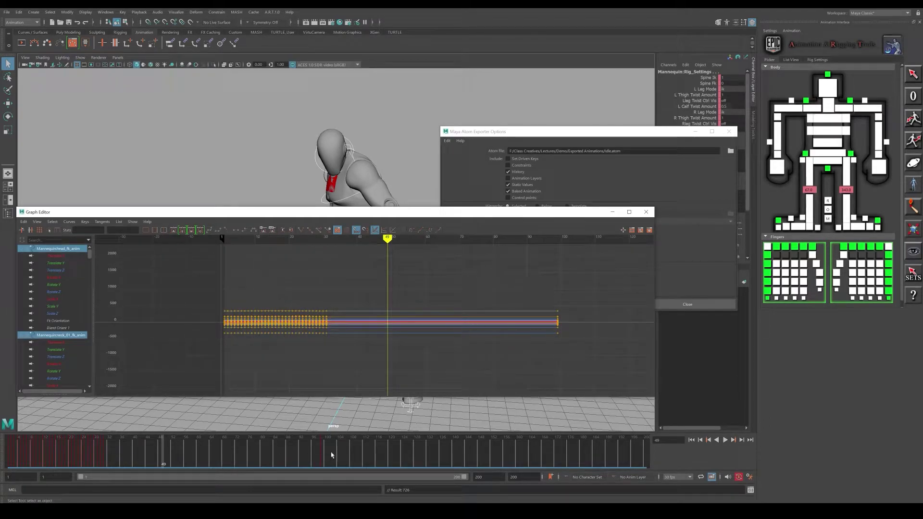
{"action": "left_click_drag", "start_coordinate": [308, 216], "coordinate": [310, 217]}
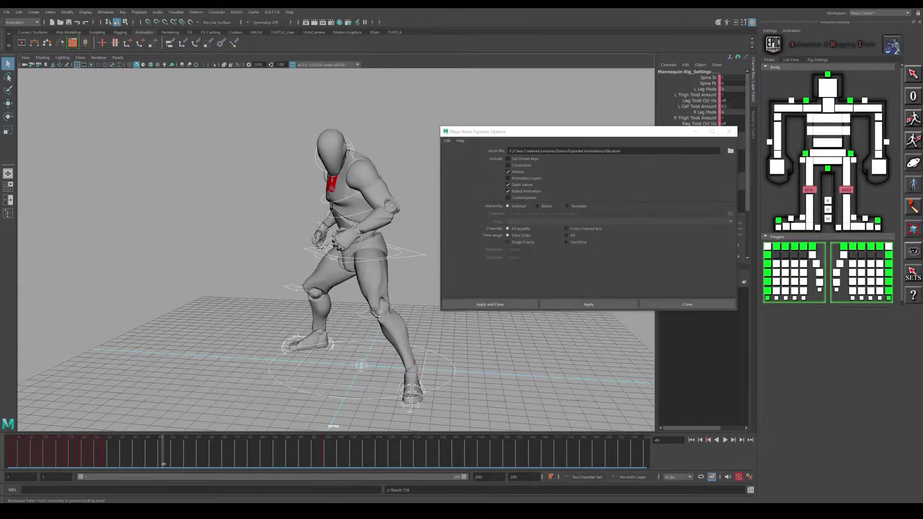
Compare the pose around the key at frame 99 and set the current time to frame 100.
{"action": "left_click", "coordinate": [327, 452]}
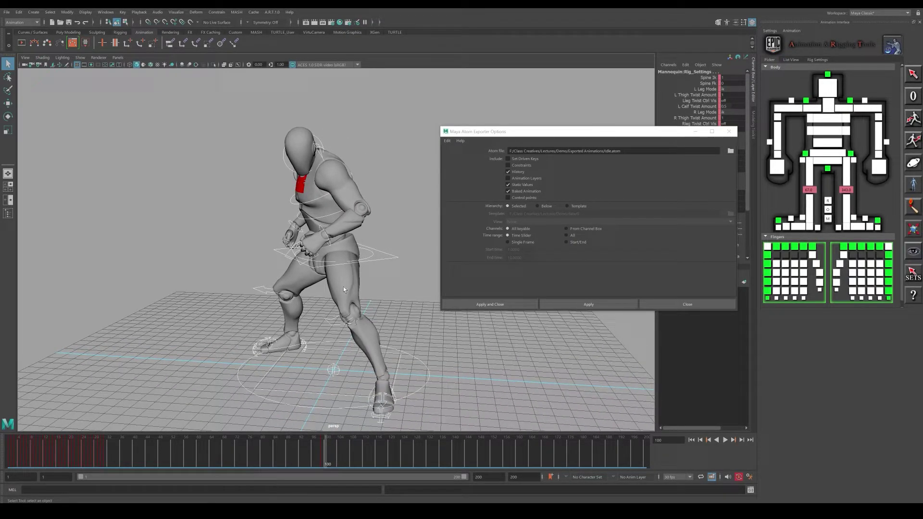
{"action": "left_click", "coordinate": [325, 464]}
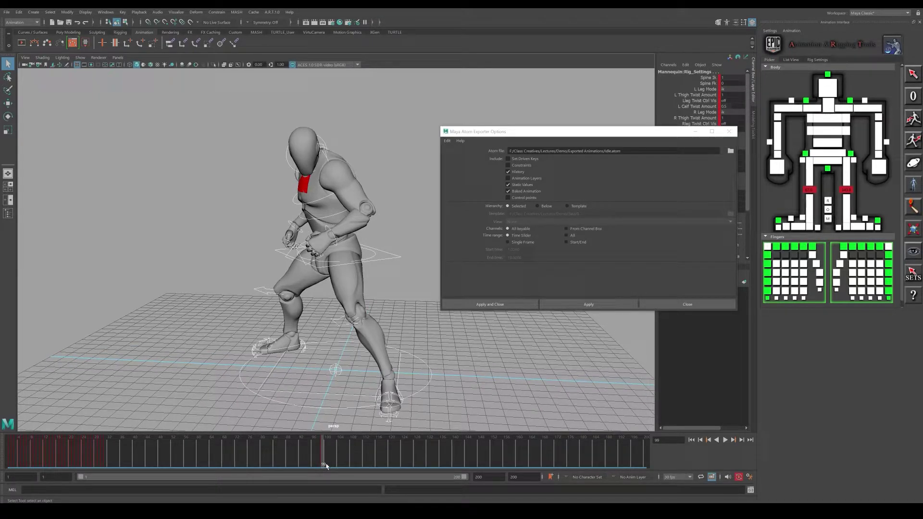
{"action": "left_click", "coordinate": [327, 464]}
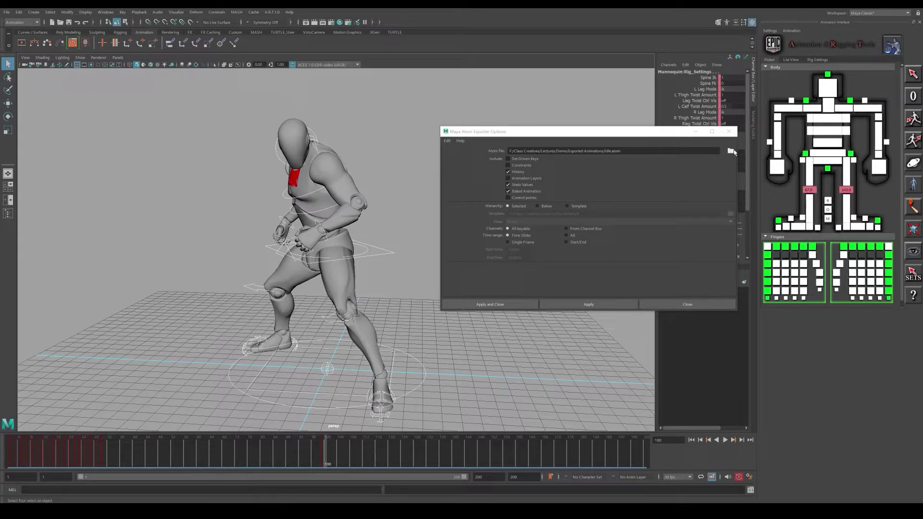
{"action": "left_click", "coordinate": [731, 152]}
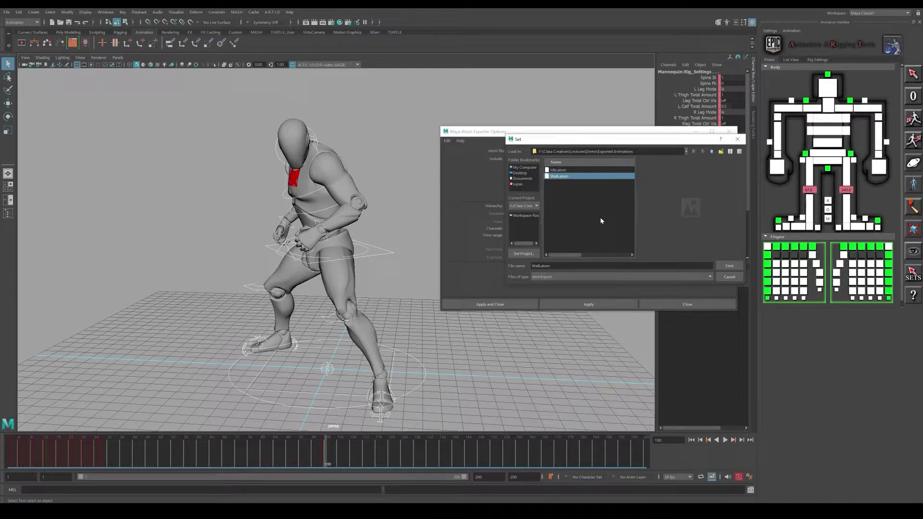
{"action": "left_click", "coordinate": [733, 265]}
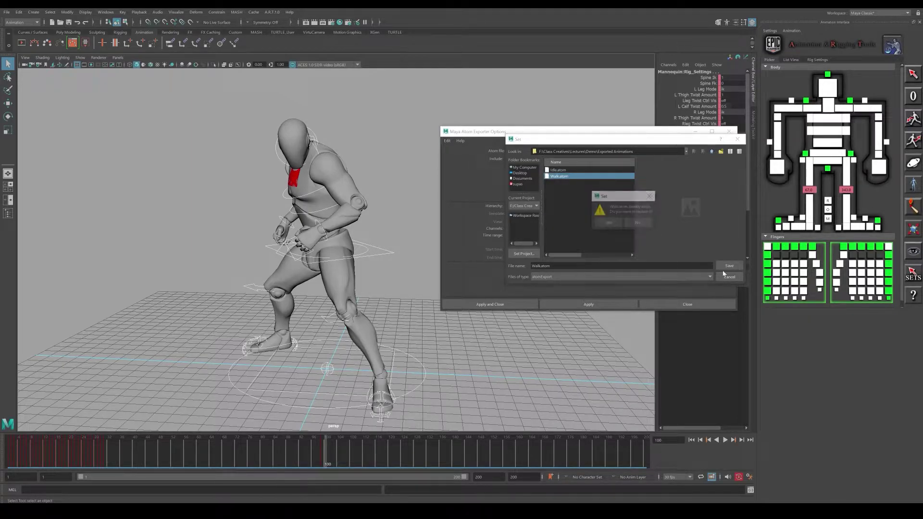
{"action": "left_click", "coordinate": [638, 222]}
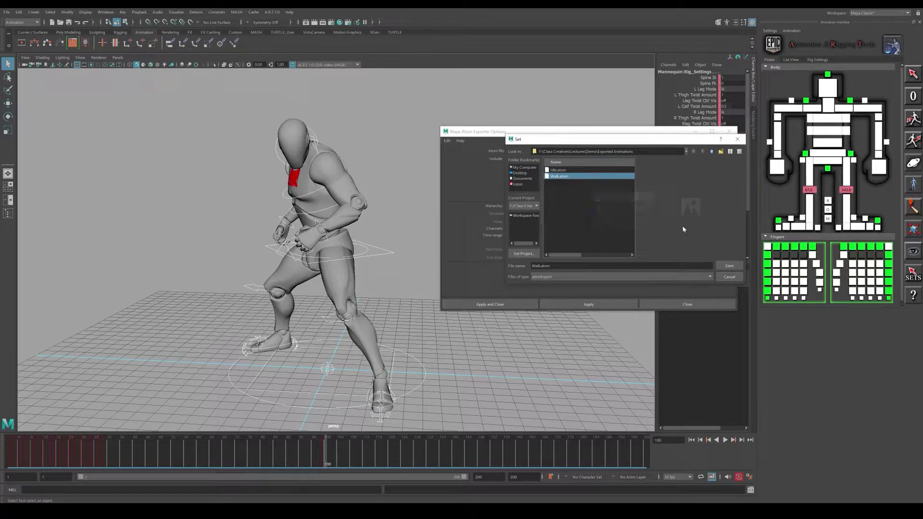
{"action": "left_click", "coordinate": [729, 276]}
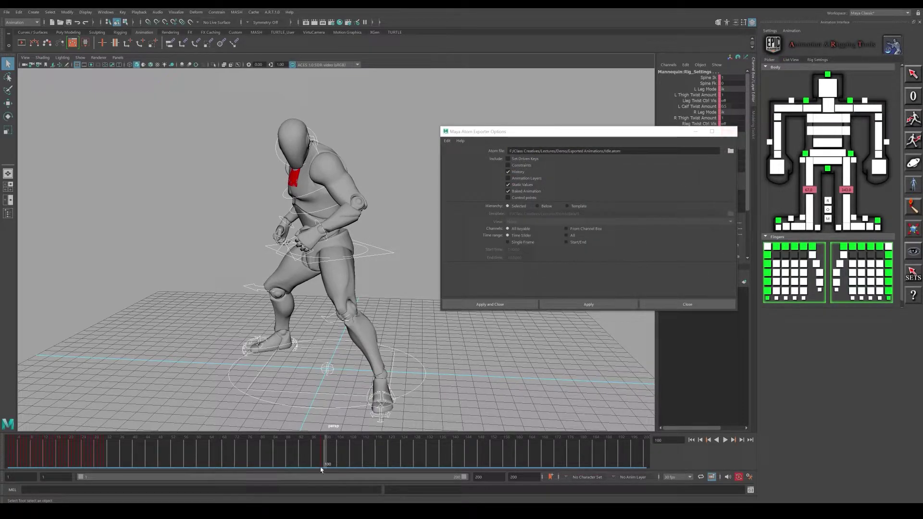
{"action": "left_click", "coordinate": [731, 132]}
Open the ATOM animation import options and choose Idle.atom from the Exported Animations folder.
{"action": "left_click", "coordinate": [7, 12]}
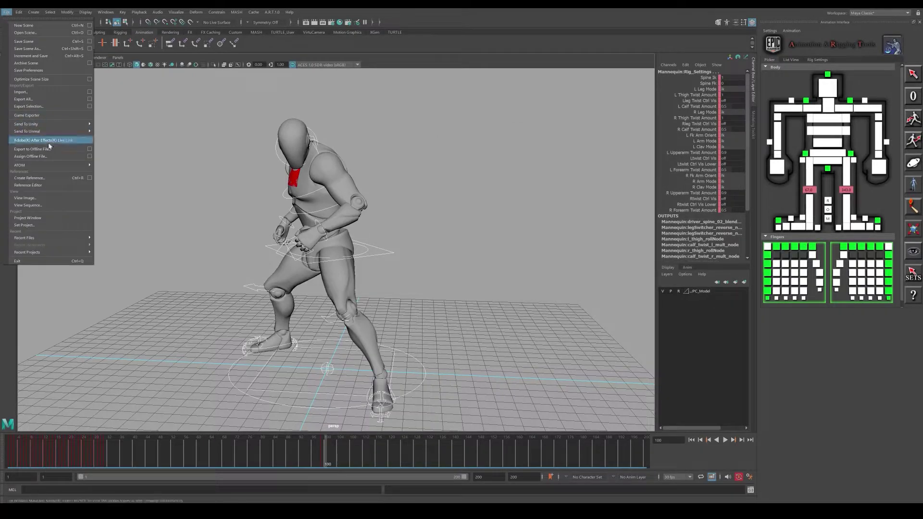
{"action": "mouse_move", "coordinate": [72, 165]}
{"action": "left_click", "coordinate": [162, 176]}
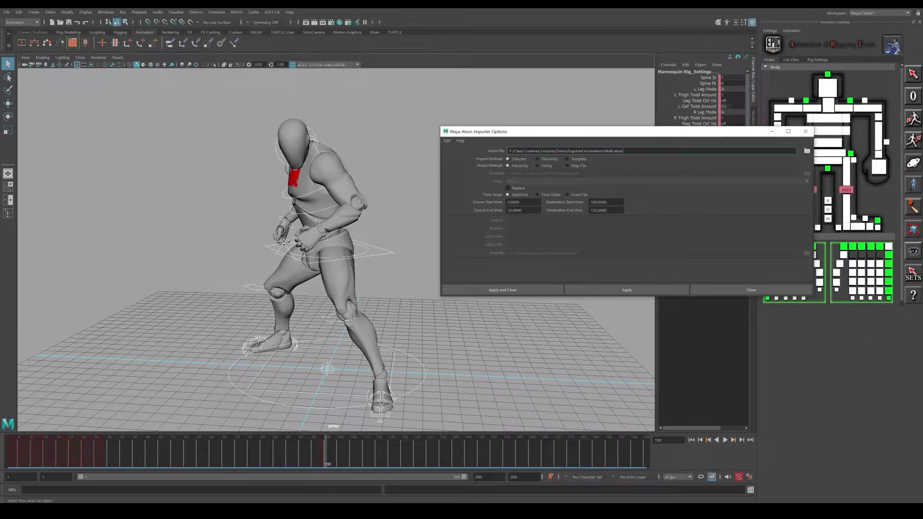
{"action": "left_click", "coordinate": [807, 151]}
{"action": "left_click", "coordinate": [559, 170]}
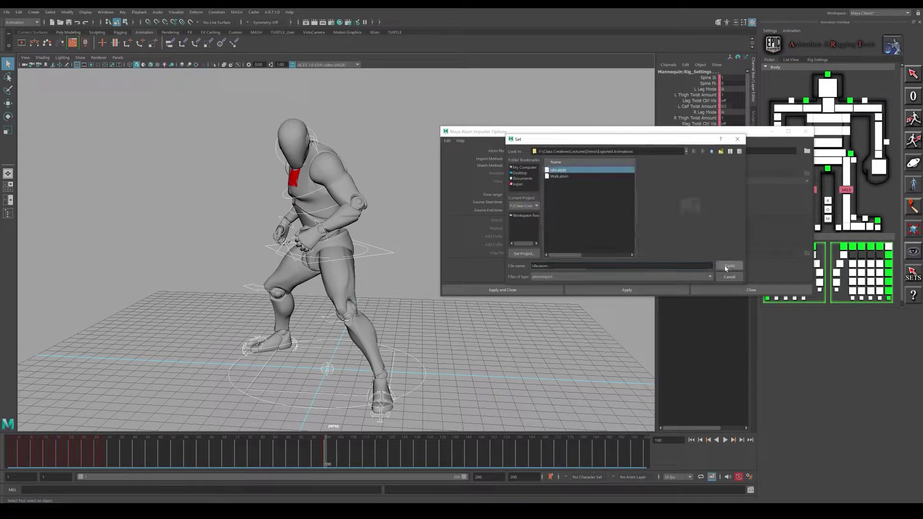
{"action": "left_click", "coordinate": [727, 265]}
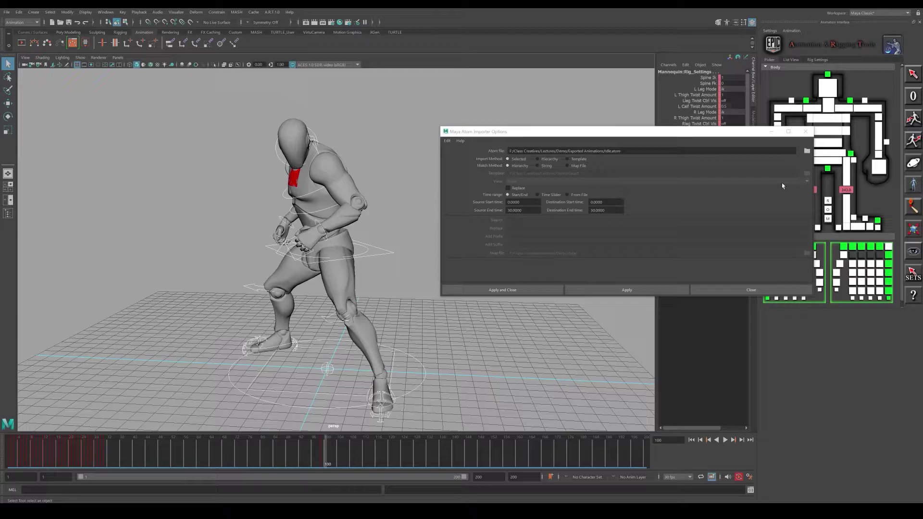
Import Walk.atom onto the selected controls with destination start time 100 and destination end time 133.
{"action": "left_click", "coordinate": [807, 151]}
{"action": "left_click", "coordinate": [577, 176]}
{"action": "left_click", "coordinate": [729, 265]}
{"action": "left_click", "coordinate": [606, 202]}
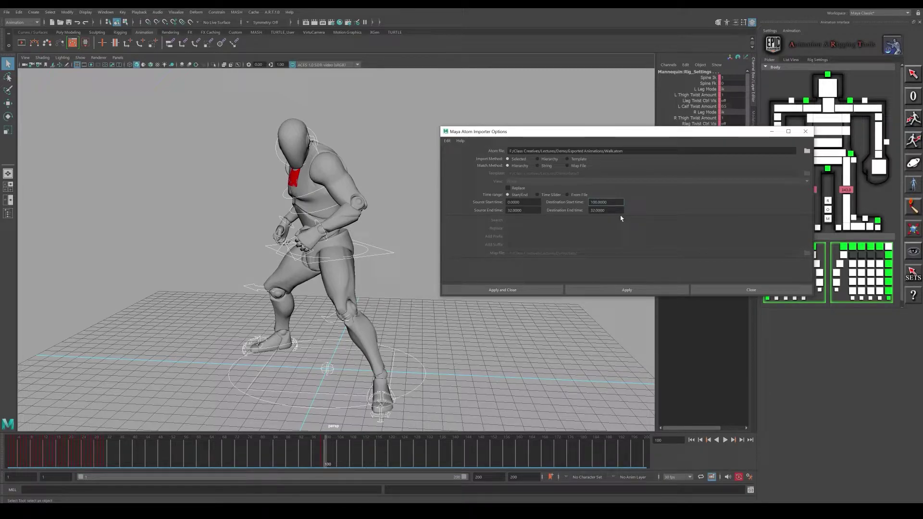
{"action": "left_click", "coordinate": [590, 210]}
{"action": "type", "text": "3"}
{"action": "key", "text": "Tab"}
{"action": "left_click", "coordinate": [626, 290]}
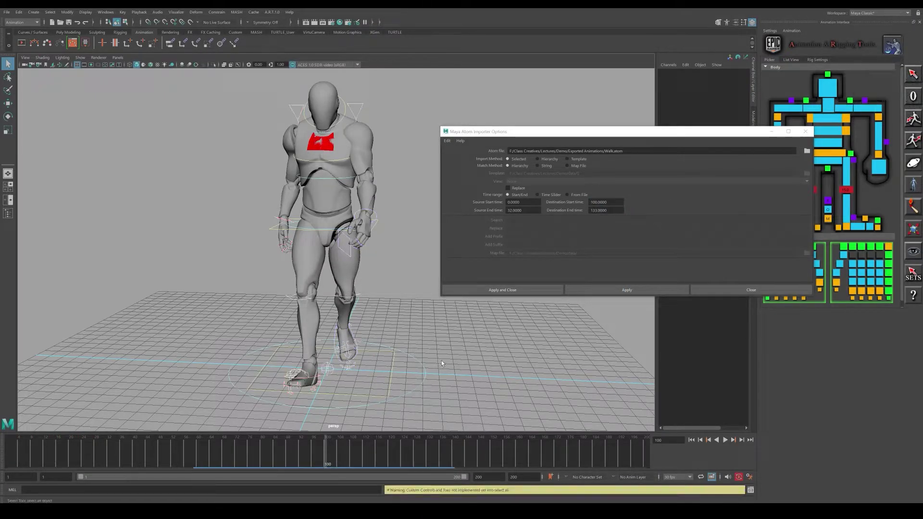
Select all rig controls again and scrub through the imported walk from frame 100.
{"action": "left_click", "coordinate": [913, 74]}
{"action": "left_click_drag", "start_coordinate": [409, 371], "coordinate": [337, 380], "text": "alt"}
{"action": "left_click", "coordinate": [328, 463]}
{"action": "left_click_drag", "start_coordinate": [328, 462], "coordinate": [436, 466]}
Play back the idle animation from frame 1 to check it alongside the imported walk.
{"action": "left_click", "coordinate": [26, 458]}
{"action": "key", "text": "alt+shift+v"}
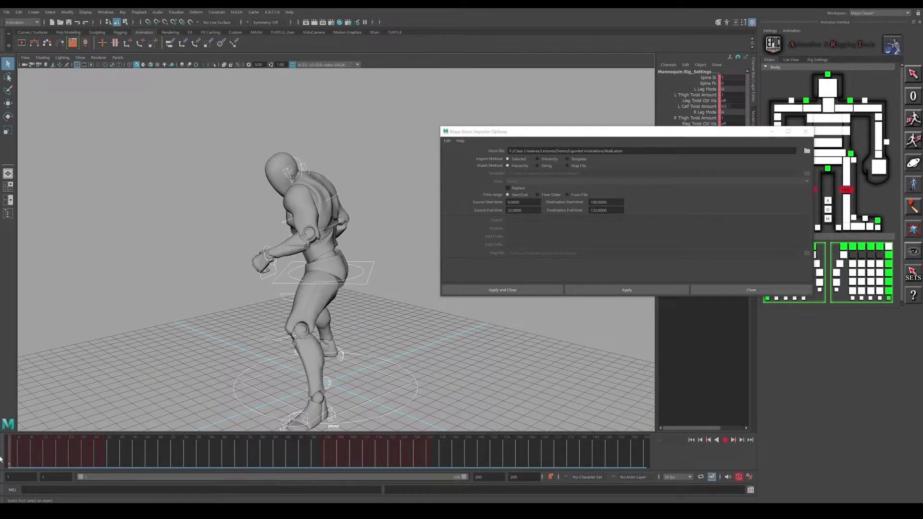
{"action": "key", "text": "f"}
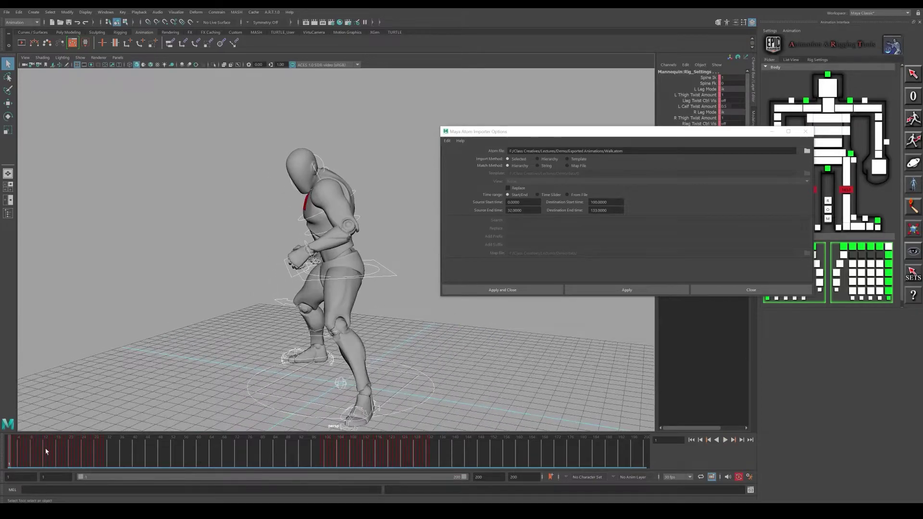
{"action": "key", "text": "alt+v"}
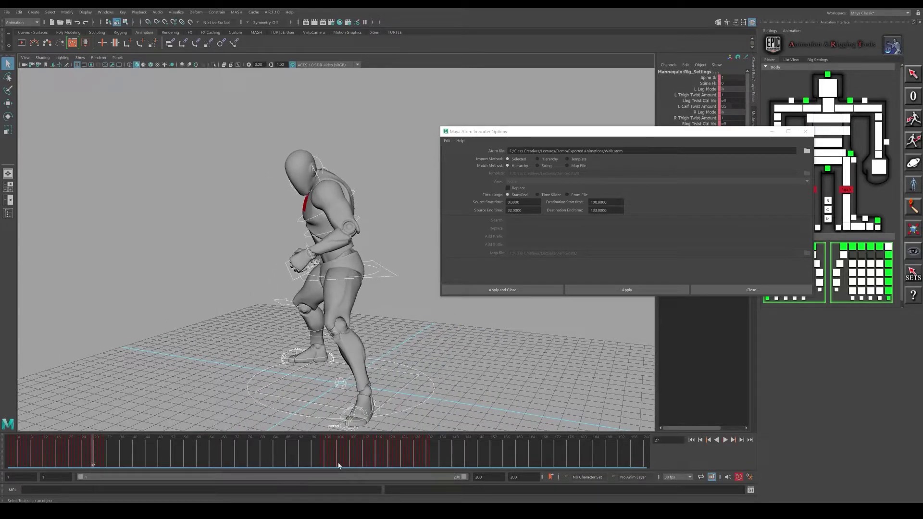
Play back and scrub the imported walk from frame 100 past its end to check it.
{"action": "key", "text": "alt+v"}
{"action": "left_click_drag", "start_coordinate": [414, 385], "coordinate": [477, 400], "text": "alt"}
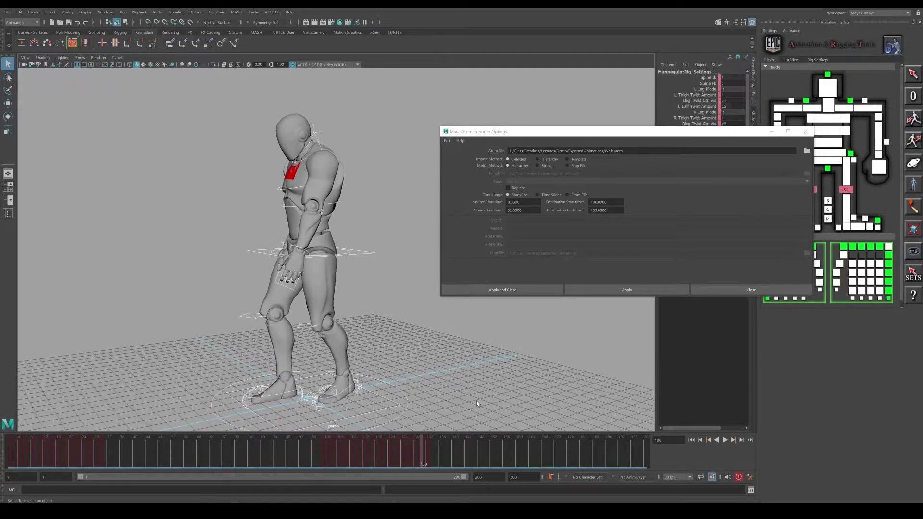
{"action": "left_click_drag", "start_coordinate": [438, 446], "coordinate": [431, 447]}
{"action": "left_click_drag", "start_coordinate": [449, 394], "coordinate": [482, 389], "text": "alt"}
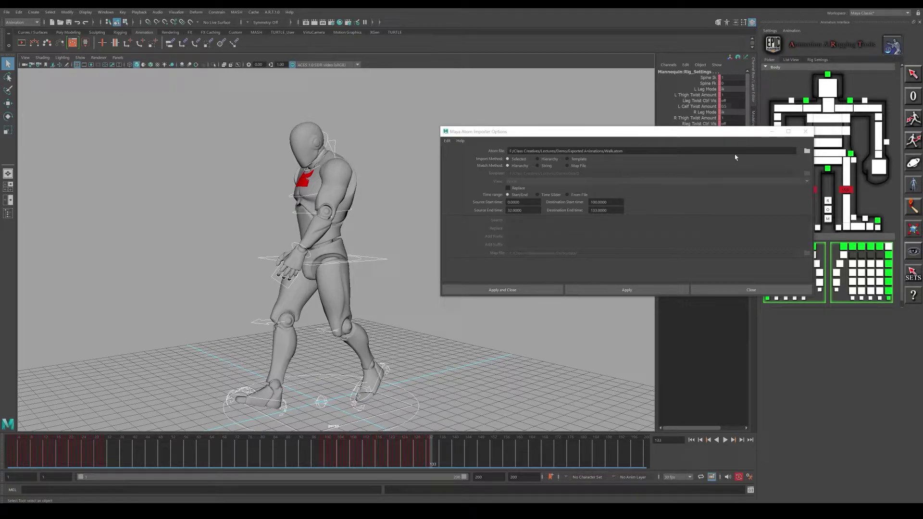
{"action": "left_click_drag", "start_coordinate": [327, 451], "coordinate": [441, 455]}
{"action": "middle_click_drag", "start_coordinate": [530, 368], "coordinate": [497, 363], "text": "alt"}
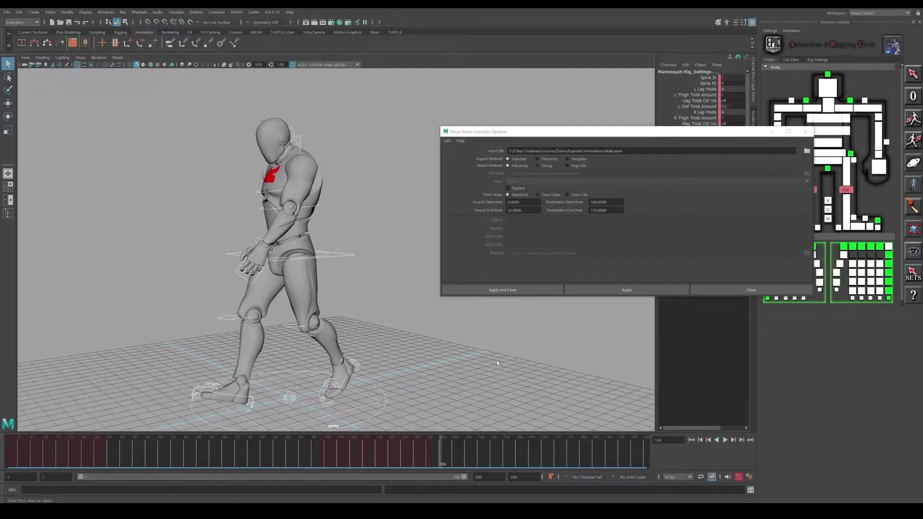
Close the ATOM import options and deselect all rig controls.
{"action": "left_click", "coordinate": [806, 131]}
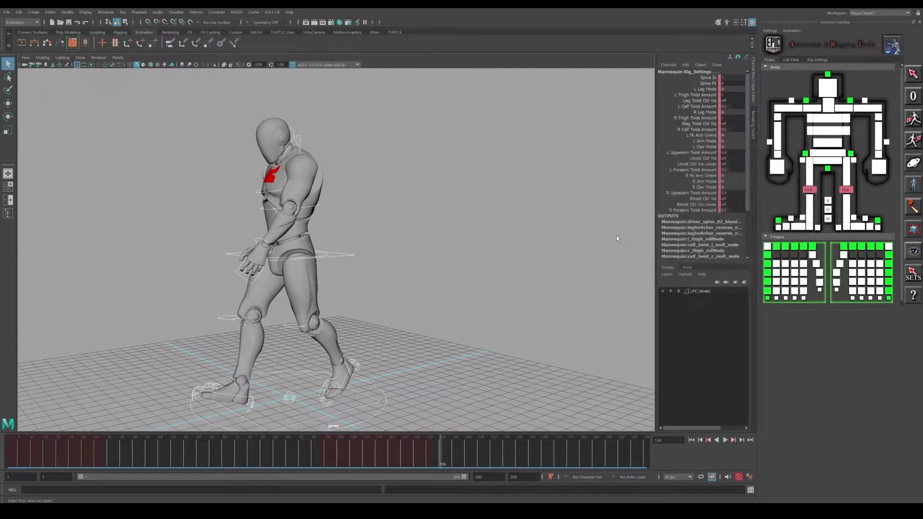
{"action": "left_click", "coordinate": [547, 254]}
{"action": "right_click_drag", "start_coordinate": [547, 253], "coordinate": [561, 304], "text": "alt"}
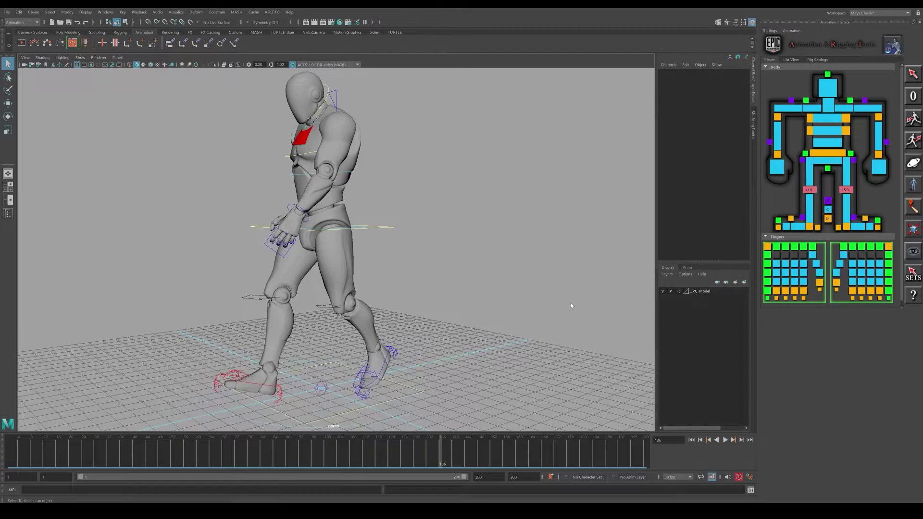
Open the rig toolkit's Import Motion window and set the mocap import method to Both.
{"action": "left_click", "coordinate": [917, 119]}
{"action": "left_click_drag", "start_coordinate": [610, 142], "coordinate": [500, 127]}
{"action": "left_click_drag", "start_coordinate": [485, 298], "coordinate": [481, 337], "text": "alt"}
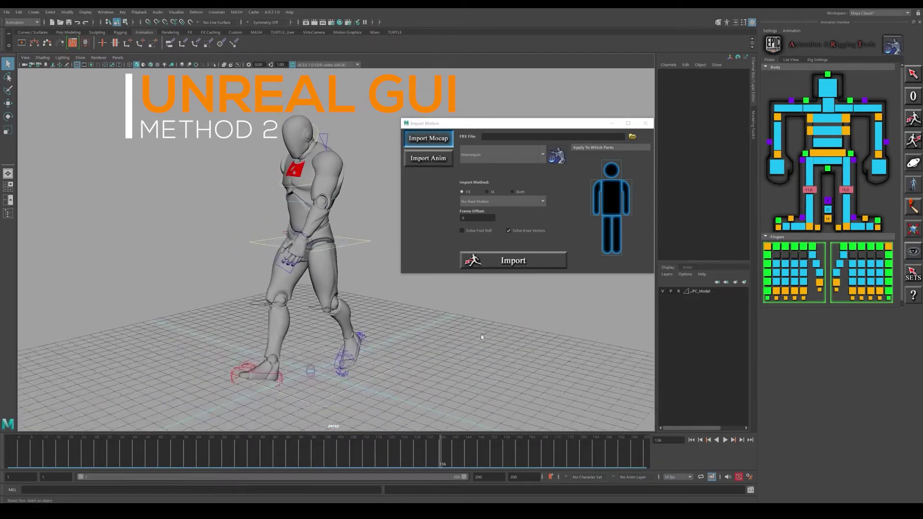
{"action": "left_click", "coordinate": [519, 193]}
{"action": "left_click_drag", "start_coordinate": [523, 314], "coordinate": [523, 318], "text": "alt"}
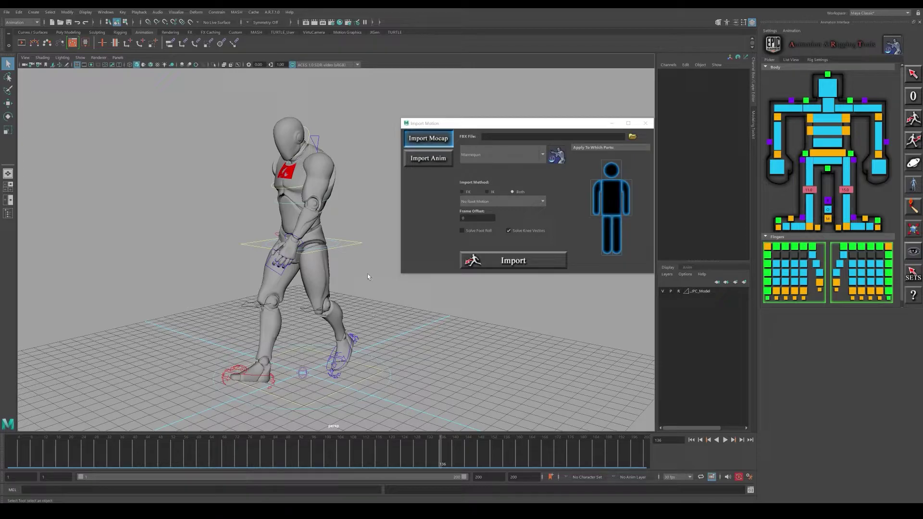
With the body control selected, extend the animation and playback range to frame 400 and go to frame 300.
{"action": "left_click", "coordinate": [357, 246]}
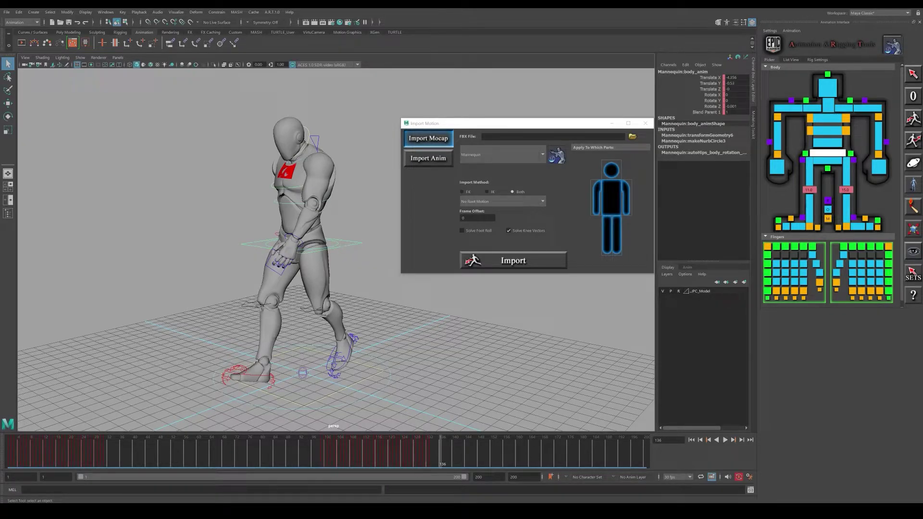
{"action": "double_click", "coordinate": [517, 477]}
{"action": "type", "text": "400"}
{"action": "key", "text": "Return"}
{"action": "double_click", "coordinate": [278, 479]}
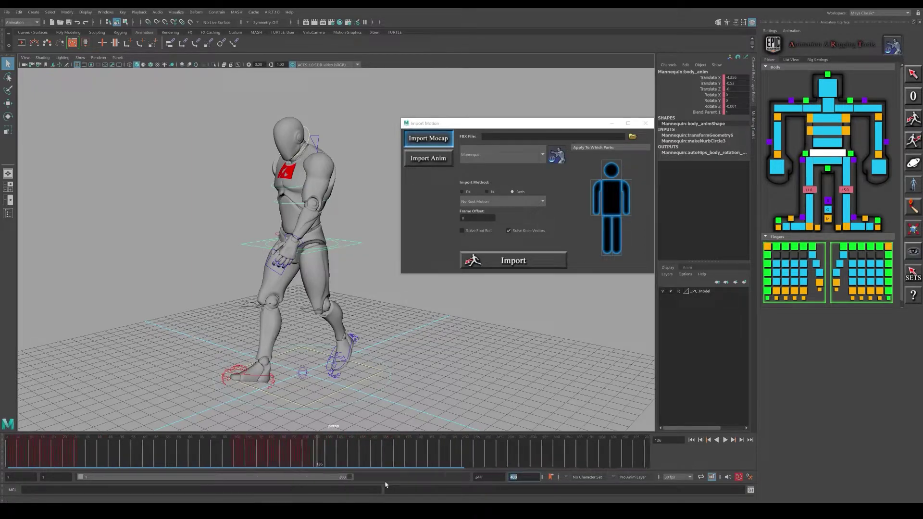
{"action": "key", "text": "alt+v"}
{"action": "left_click_drag", "start_coordinate": [282, 463], "coordinate": [486, 464]}
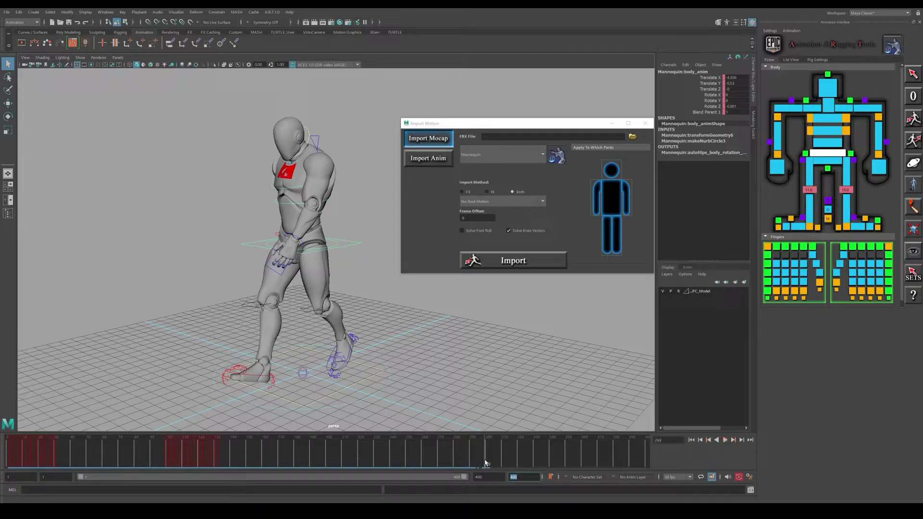
{"action": "left_click", "coordinate": [487, 465]}
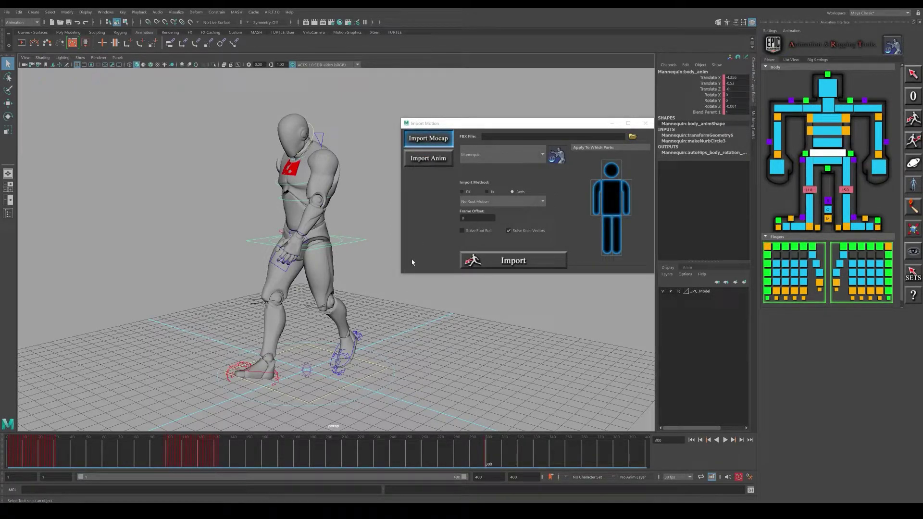
Import Walk.fbx from the Exported Animations folder as mocap with a frame offset of 300.
{"action": "left_click", "coordinate": [465, 223]}
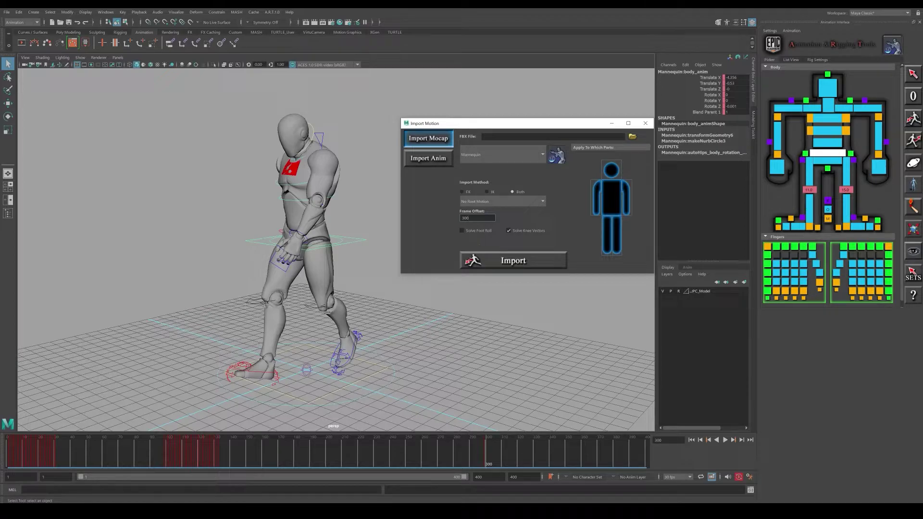
{"action": "left_click", "coordinate": [632, 136]}
{"action": "left_click", "coordinate": [558, 176]}
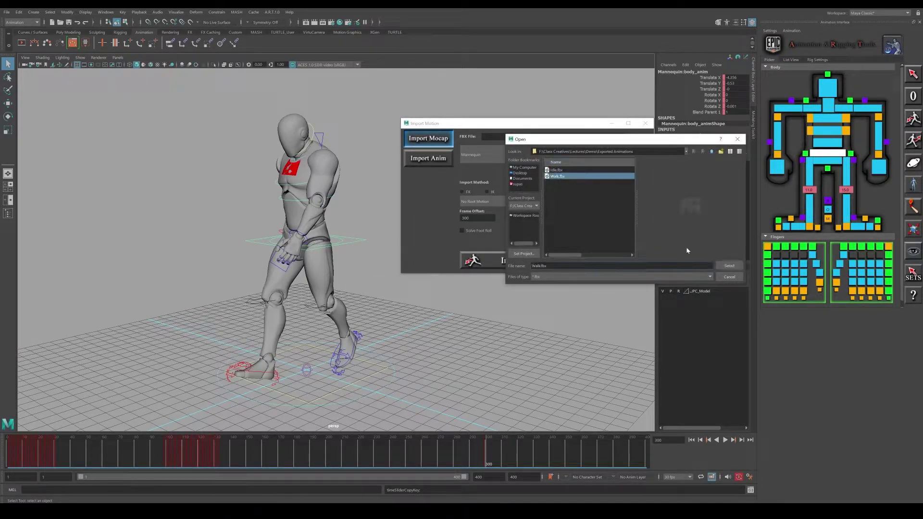
{"action": "left_click", "coordinate": [729, 266]}
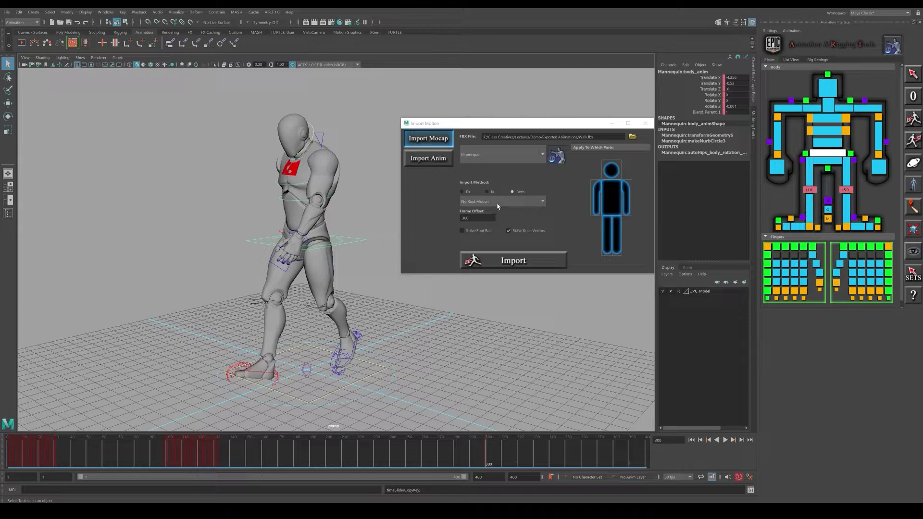
{"action": "left_click_drag", "start_coordinate": [396, 266], "coordinate": [395, 315], "text": "alt"}
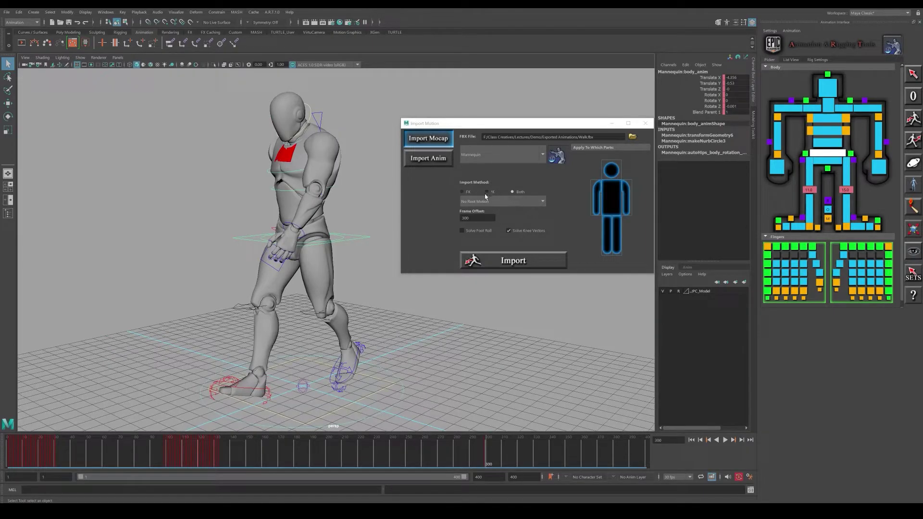
{"action": "middle_click_drag", "start_coordinate": [335, 287], "coordinate": [344, 272], "text": "alt"}
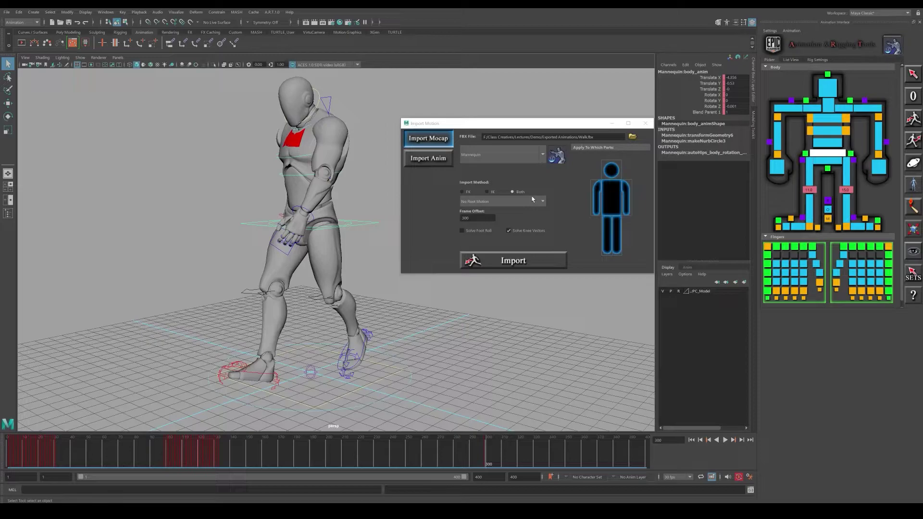
{"action": "left_click", "coordinate": [481, 218]}
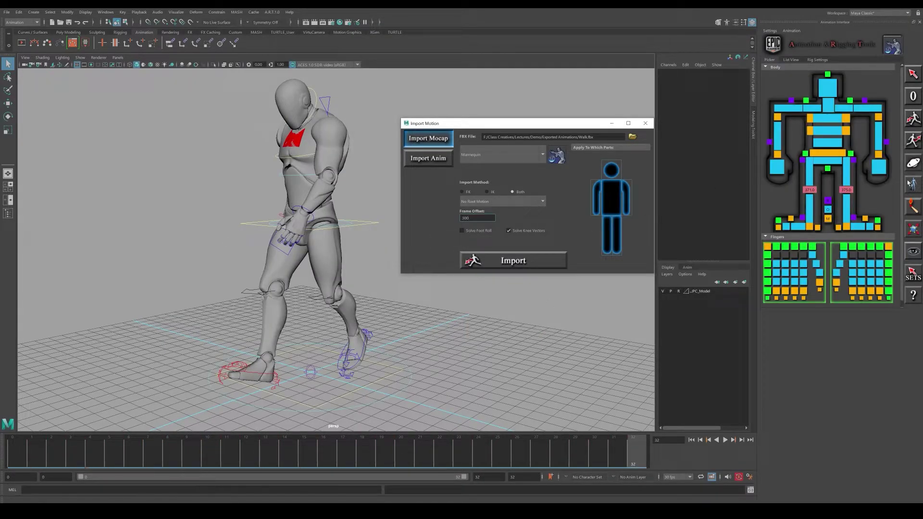
Select all rig controls and extend the animation and playback range to frame 400.
{"action": "left_click", "coordinate": [913, 75]}
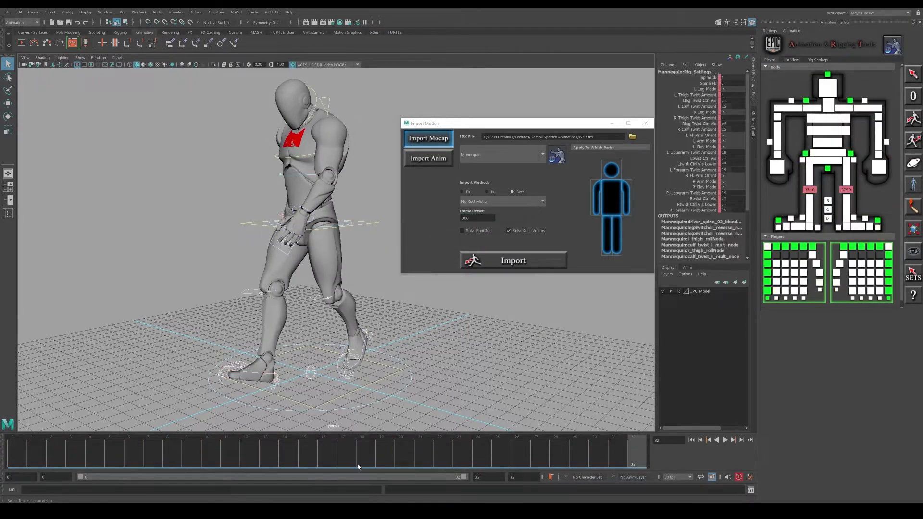
{"action": "double_click", "coordinate": [523, 476]}
{"action": "type", "text": "400"}
{"action": "key", "text": "Return"}
{"action": "left_click_drag", "start_coordinate": [115, 479], "coordinate": [466, 478]}
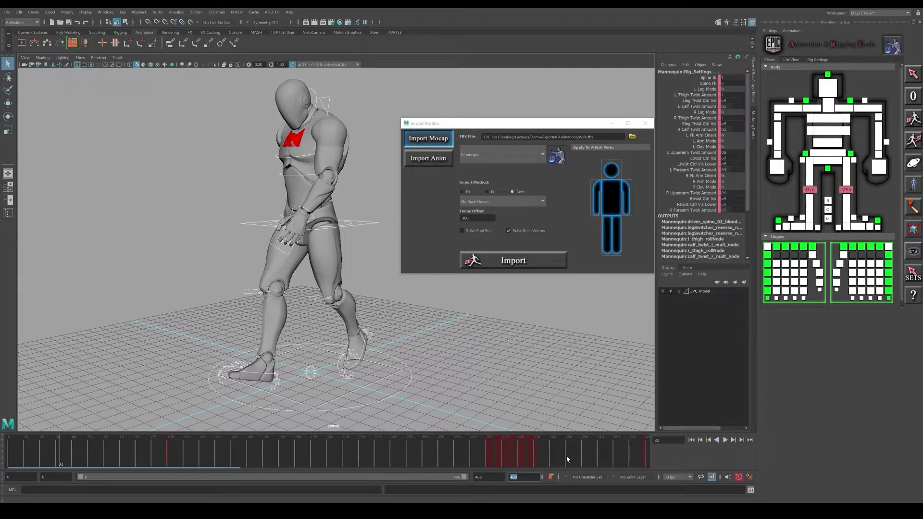
Play back the imported walk from frame 300 and scrub the earlier frames from 0 to about 100.
{"action": "left_click", "coordinate": [491, 455]}
{"action": "key", "text": "alt+v"}
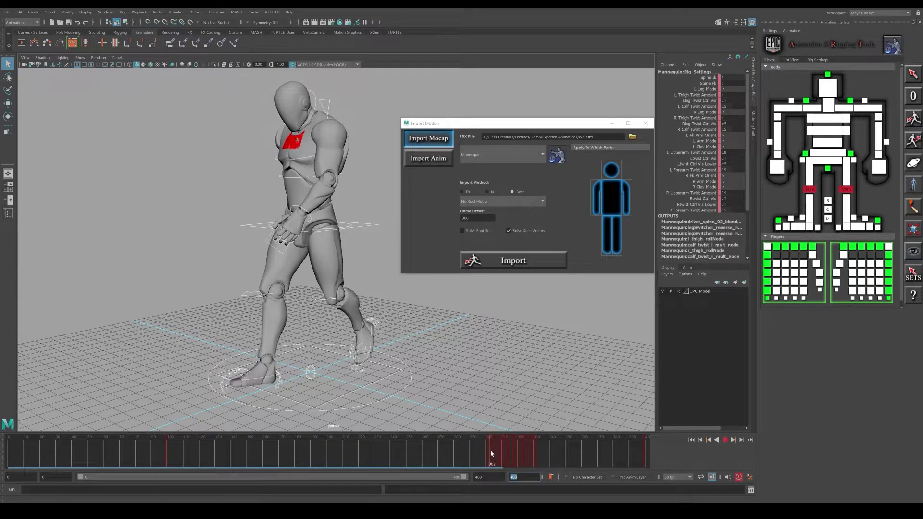
{"action": "key", "text": "alt+v"}
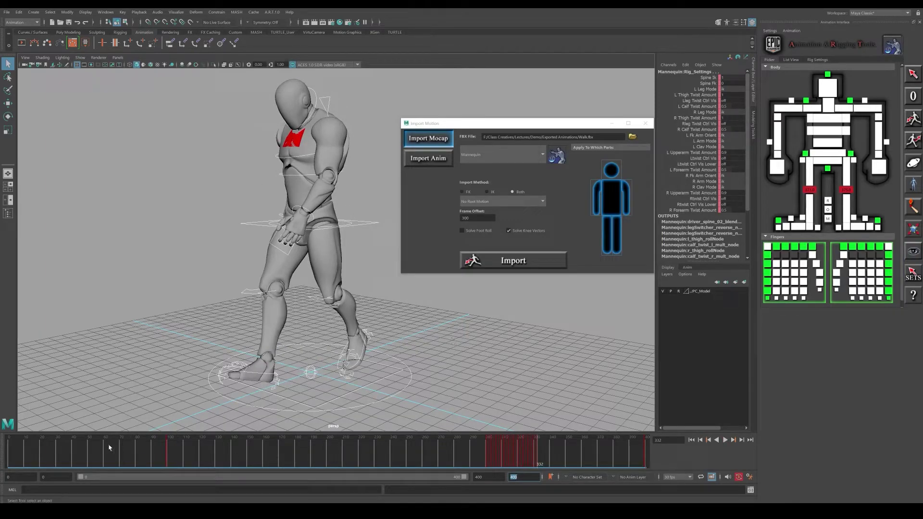
{"action": "key", "text": "alt+v"}
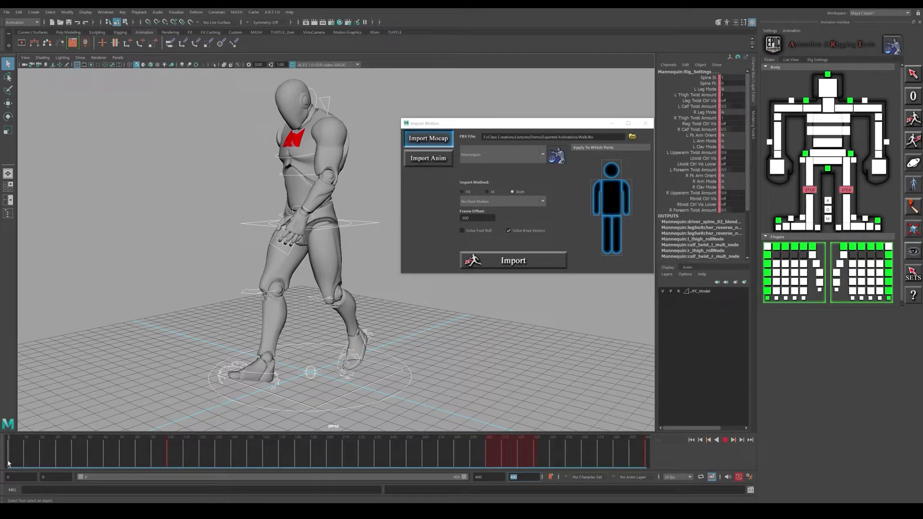
{"action": "key", "text": "alt+v"}
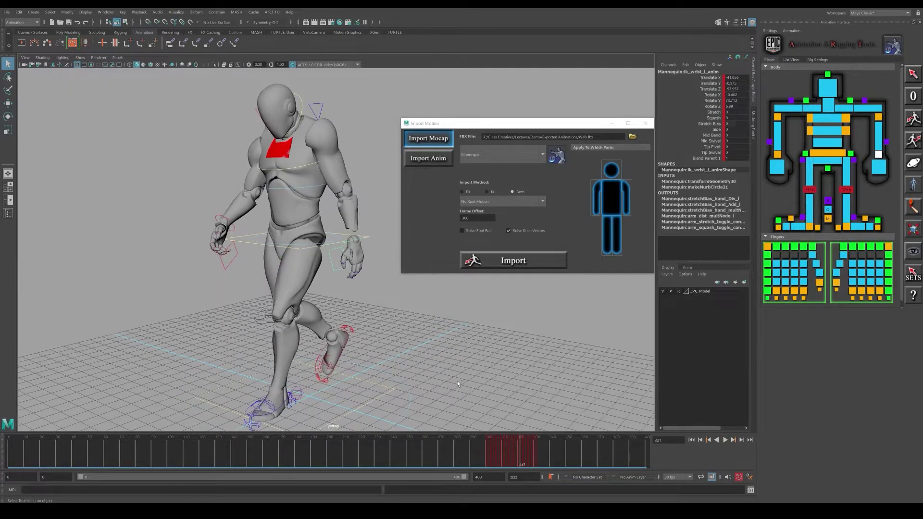
{"action": "key", "text": "alt+v"}
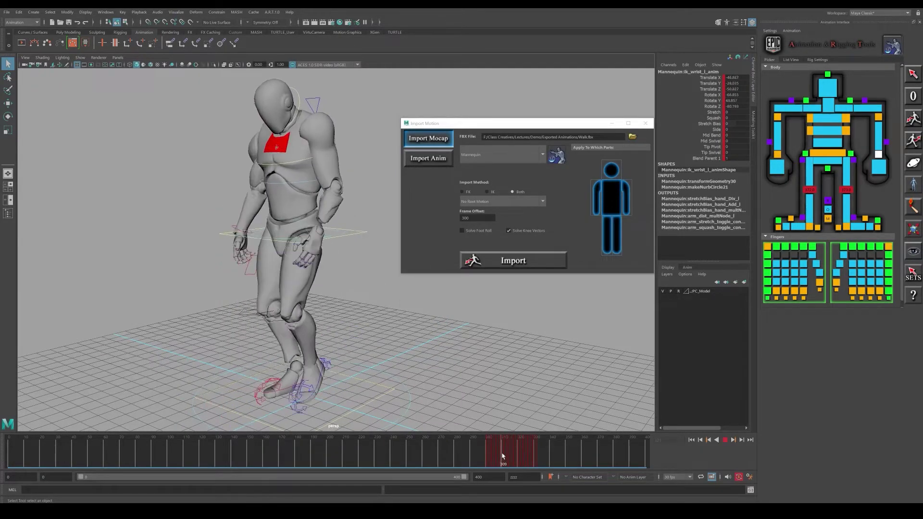
{"action": "left_click", "coordinate": [511, 459]}
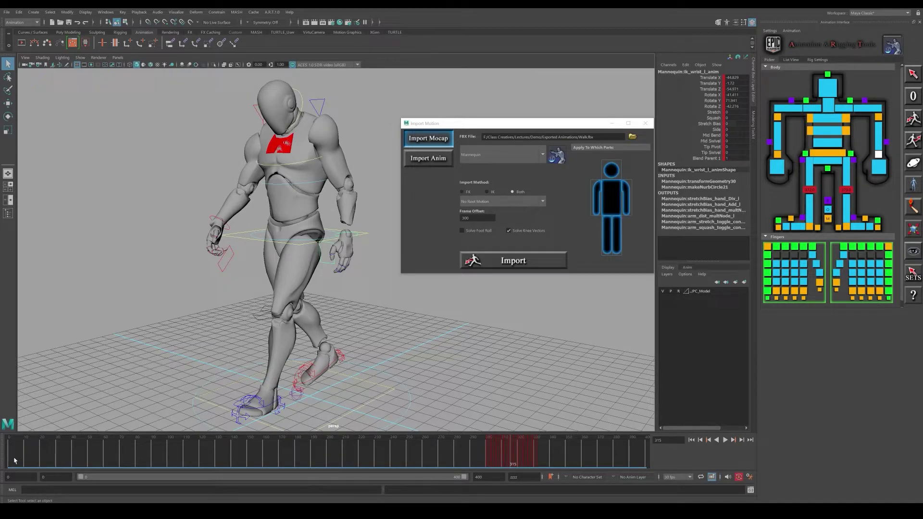
{"action": "left_click_drag", "start_coordinate": [16, 460], "coordinate": [167, 461]}
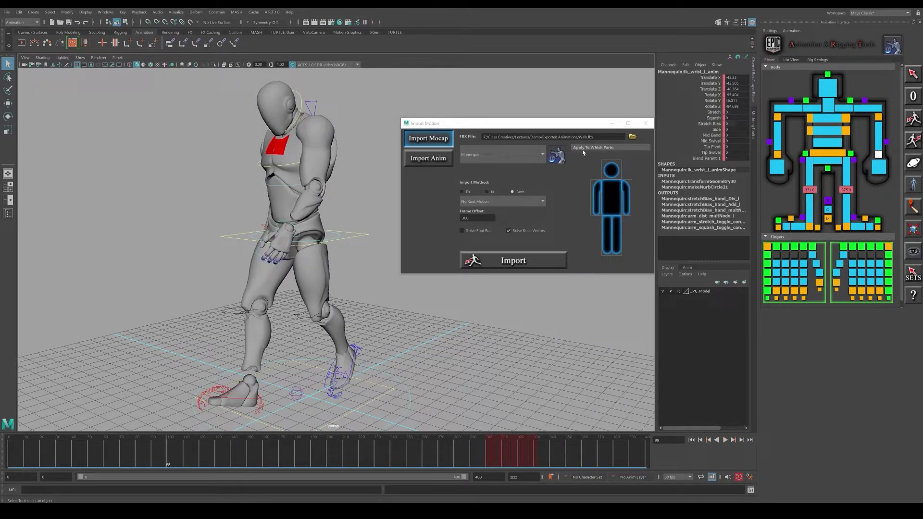
Close the Import Motion window and select the walk's key range from frame 300 onward on the timeline.
{"action": "left_click", "coordinate": [645, 123]}
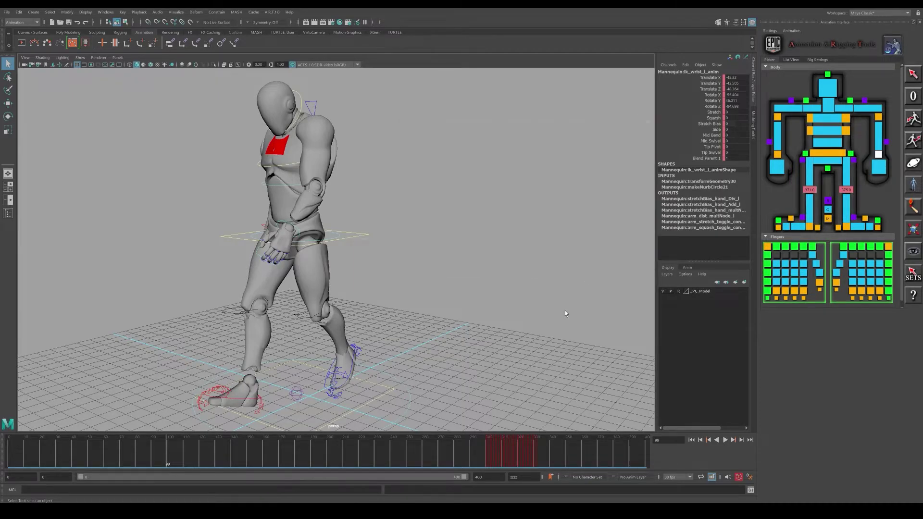
{"action": "left_click_drag", "start_coordinate": [482, 452], "coordinate": [567, 452], "text": "shift"}
{"action": "right_click", "coordinate": [532, 449]}
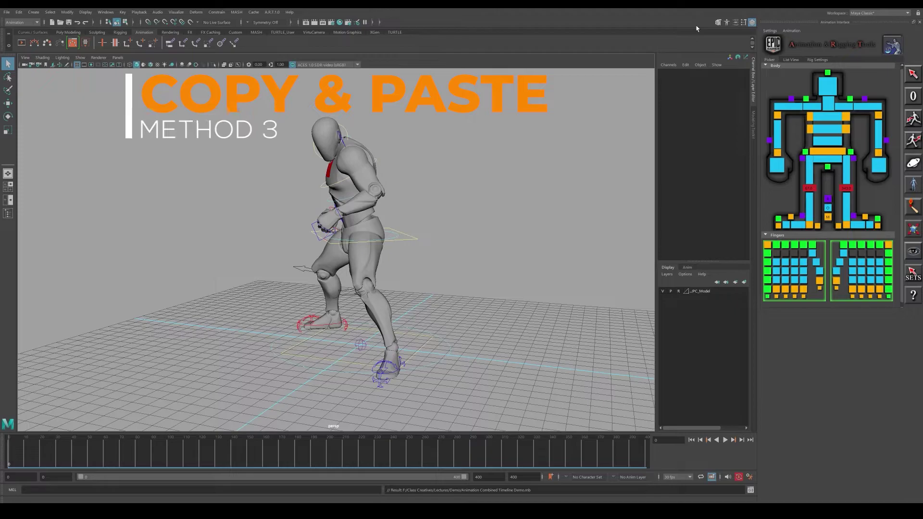
Reopen Import Motion and import Idle_Unequip.FBX with the Both method and a frame offset of 0.
{"action": "left_click", "coordinate": [913, 117]}
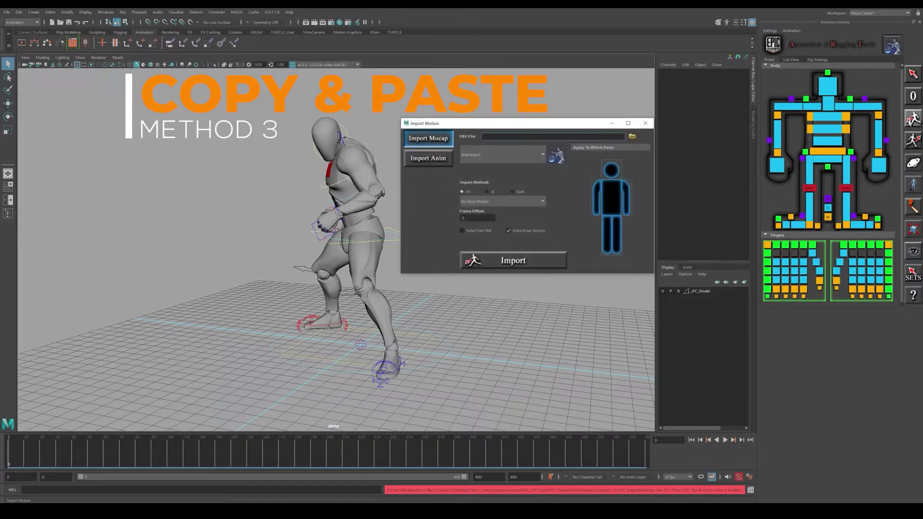
{"action": "left_click", "coordinate": [632, 136]}
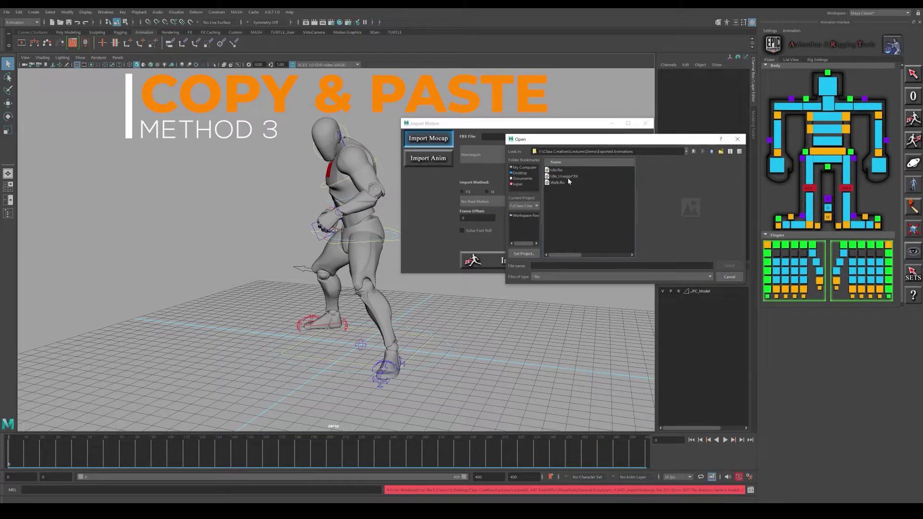
{"action": "left_click", "coordinate": [570, 177]}
{"action": "left_click", "coordinate": [741, 268]}
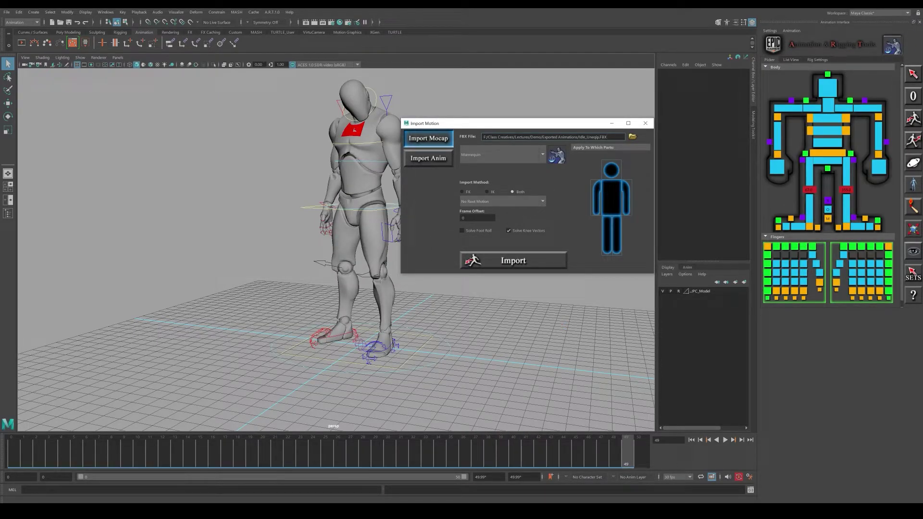
{"action": "left_click_drag", "start_coordinate": [293, 253], "coordinate": [222, 265], "text": "alt"}
{"action": "left_click_drag", "start_coordinate": [361, 271], "coordinate": [355, 274], "text": "alt"}
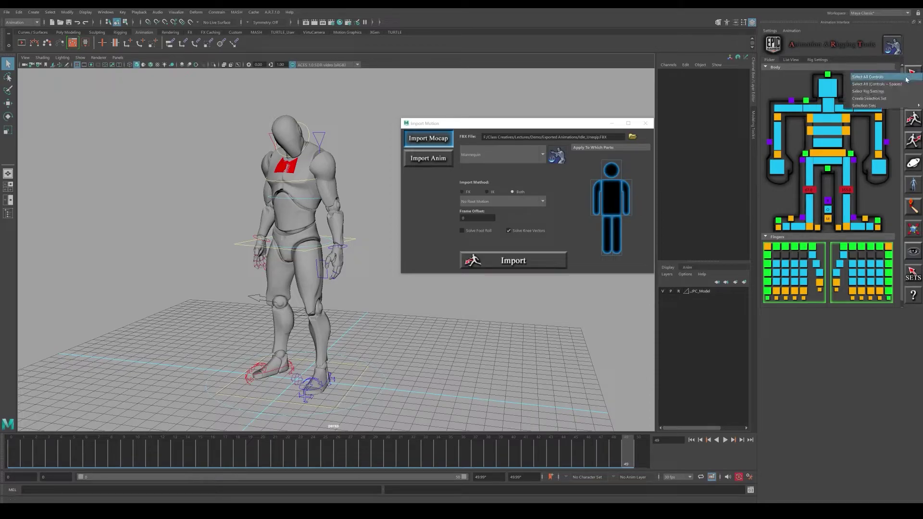
Select all rig controls, play back the imported idle, and return to frame 0.
{"action": "left_click", "coordinate": [906, 78]}
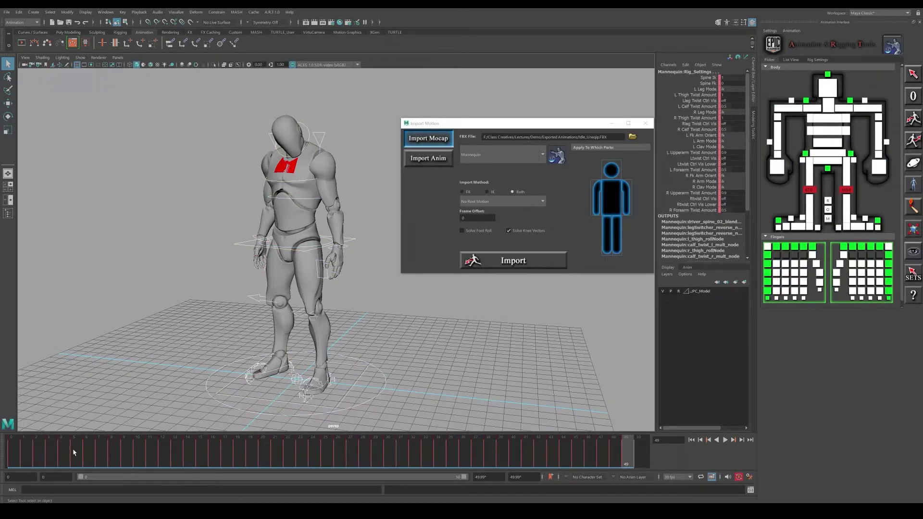
{"action": "key", "text": "alt+v"}
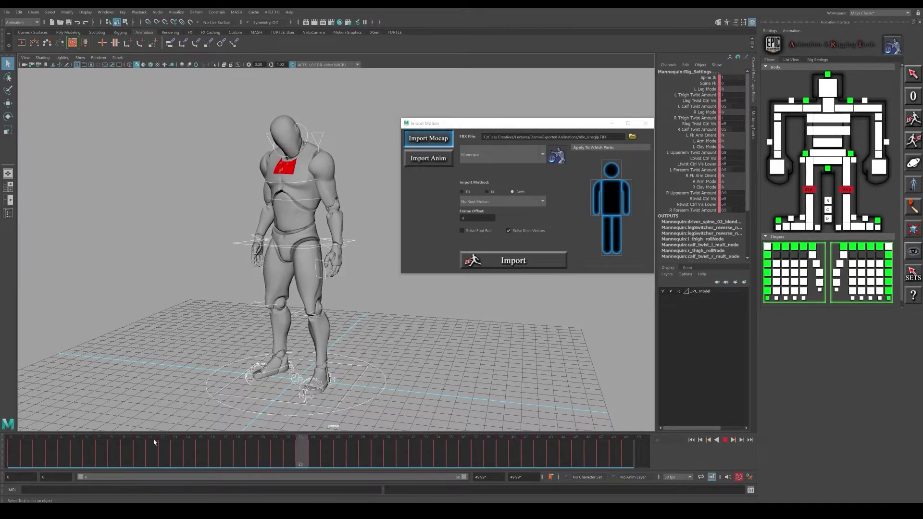
{"action": "key", "text": "alt+v"}
{"action": "left_click_drag", "start_coordinate": [96, 462], "coordinate": [1, 465]}
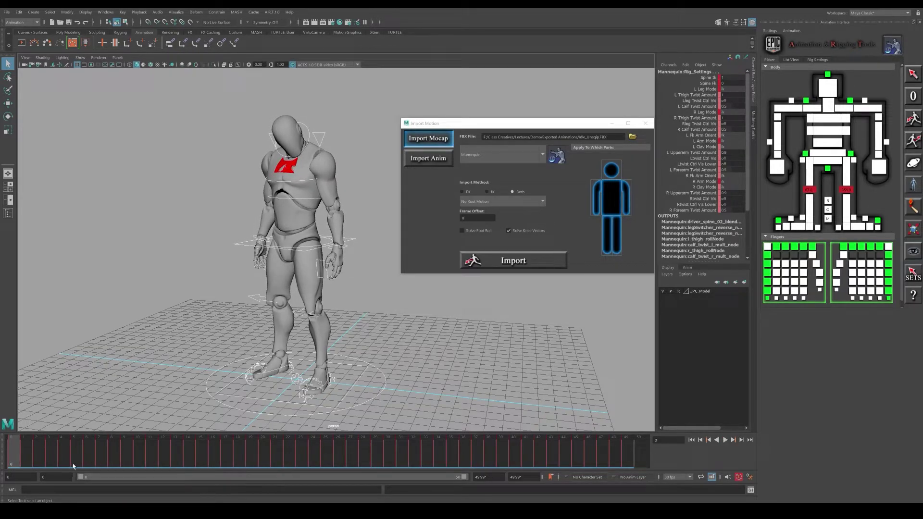
Copy the idle animation's full key range for all selected rig controls, from frame 0 to the end of the timeline.
{"action": "left_click_drag", "start_coordinate": [252, 384], "coordinate": [356, 364], "text": "alt"}
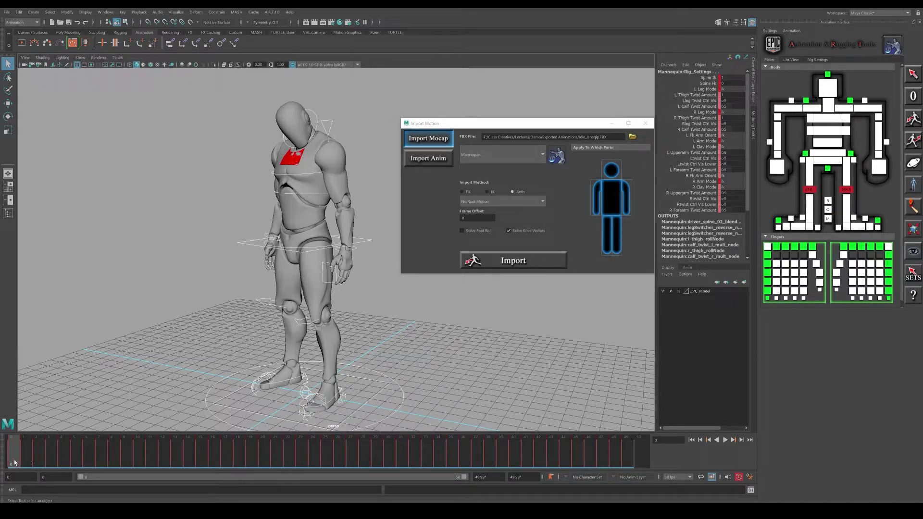
{"action": "left_click_drag", "start_coordinate": [14, 463], "coordinate": [653, 471], "text": "shift"}
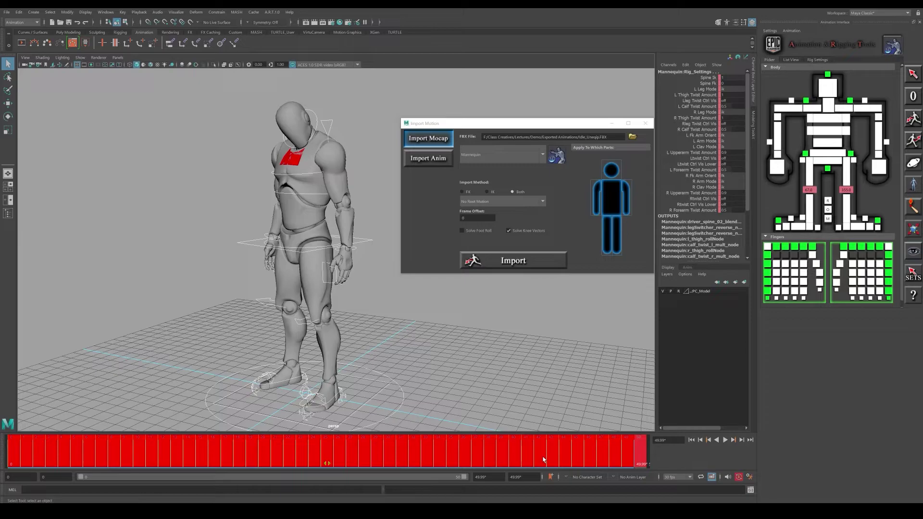
{"action": "right_click", "coordinate": [543, 460]}
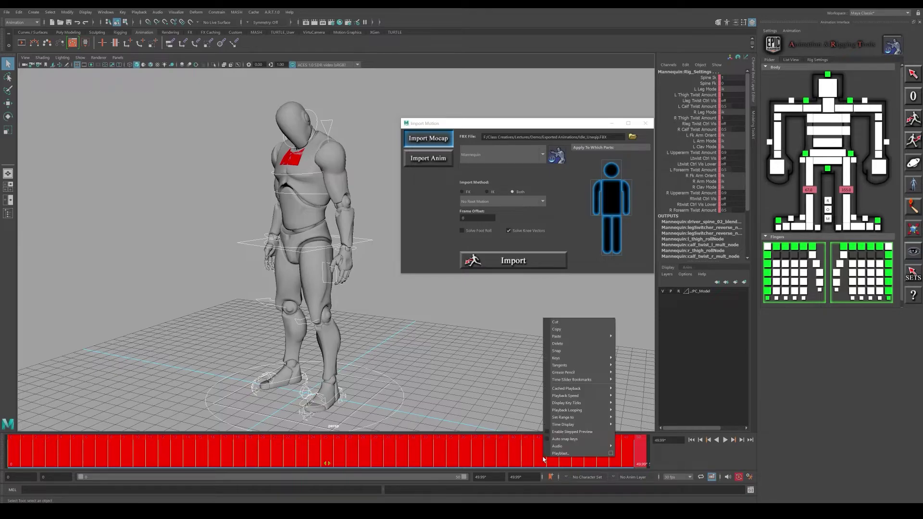
{"action": "left_click", "coordinate": [580, 333]}
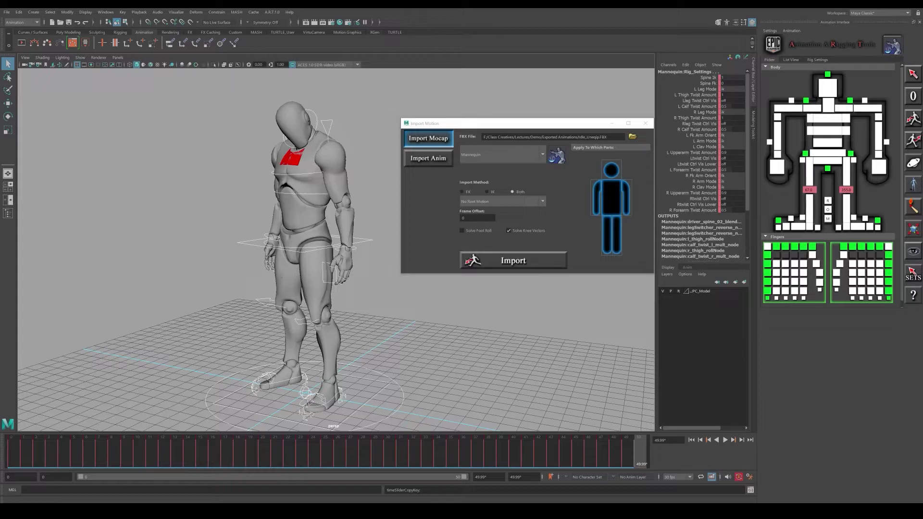
Open the scene with the combined animations on the 0–400 timeline and scrub from frame 0 to about 106.
{"action": "left_click", "coordinate": [7, 12]}
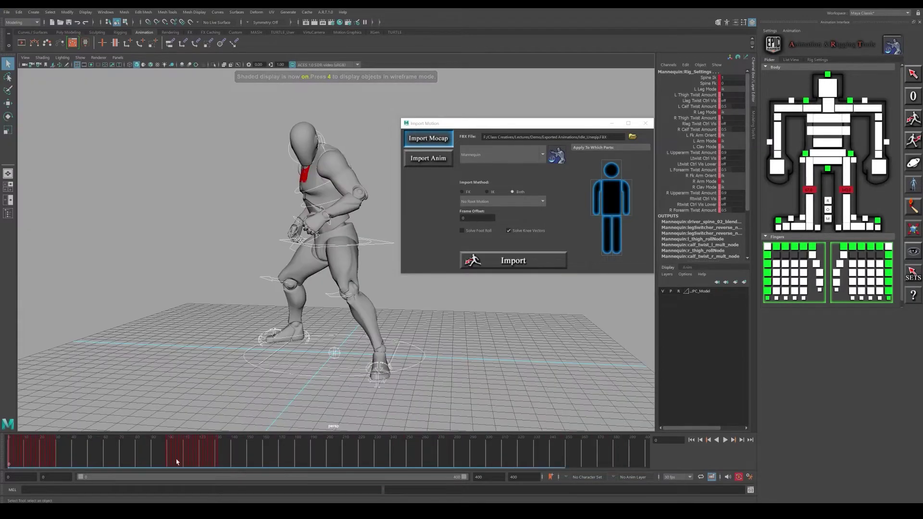
{"action": "left_click_drag", "start_coordinate": [12, 465], "coordinate": [188, 469]}
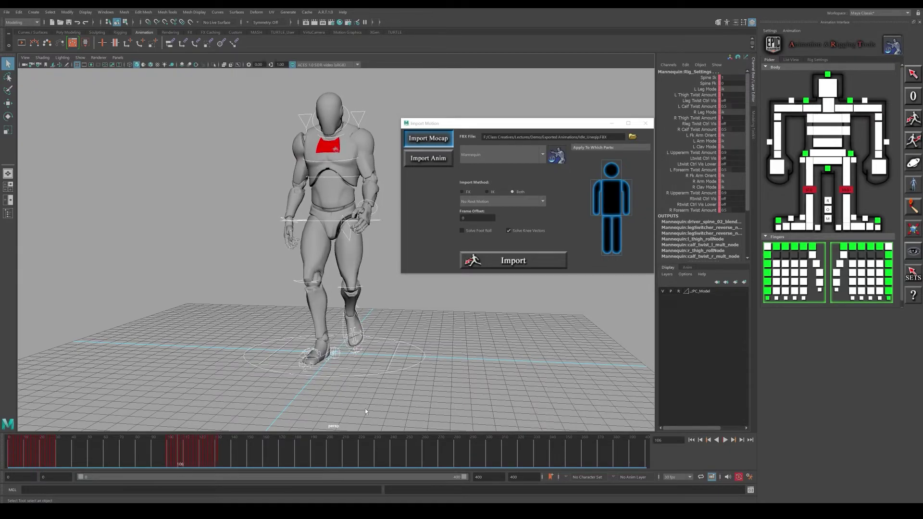
{"action": "left_click_drag", "start_coordinate": [432, 375], "coordinate": [491, 345], "text": "alt"}
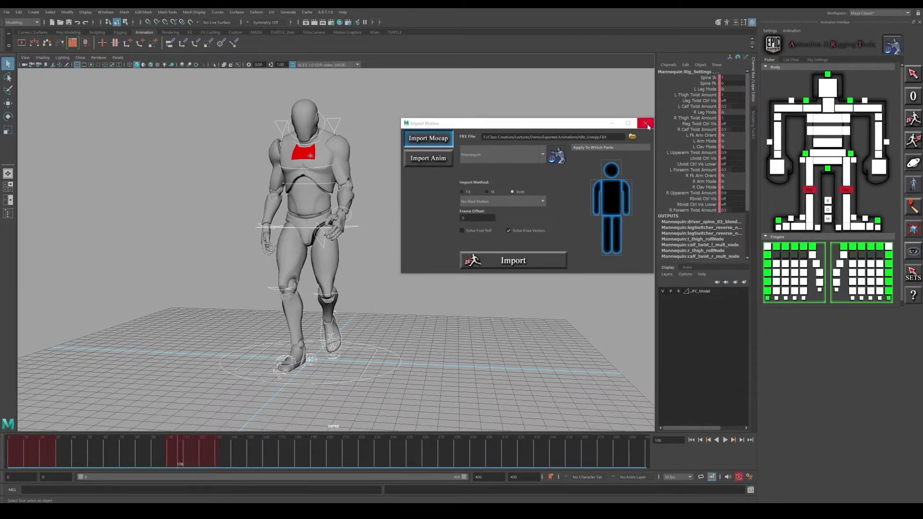
Paste the copied idle keys onto the rig controls at frame 200.
{"action": "left_click", "coordinate": [326, 461]}
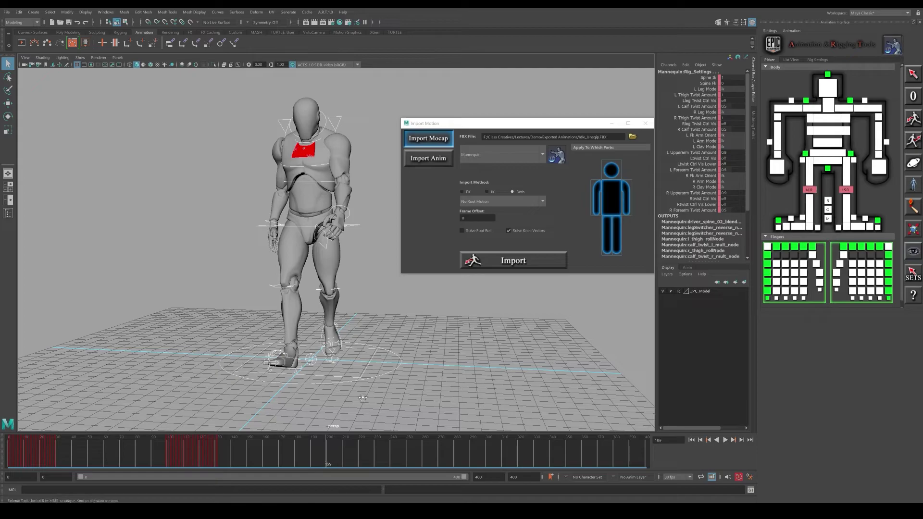
{"action": "left_click_drag", "start_coordinate": [362, 398], "coordinate": [358, 400], "text": "alt"}
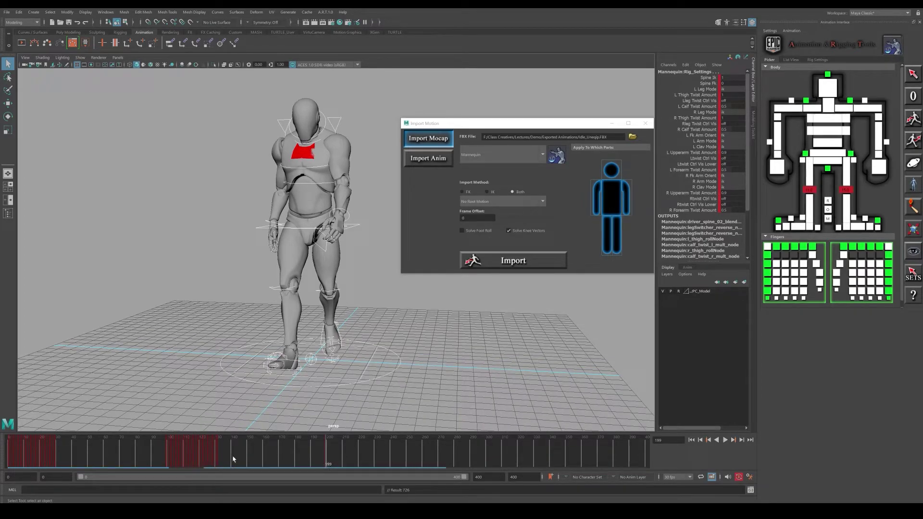
{"action": "left_click", "coordinate": [329, 462]}
{"action": "right_click", "coordinate": [329, 462]}
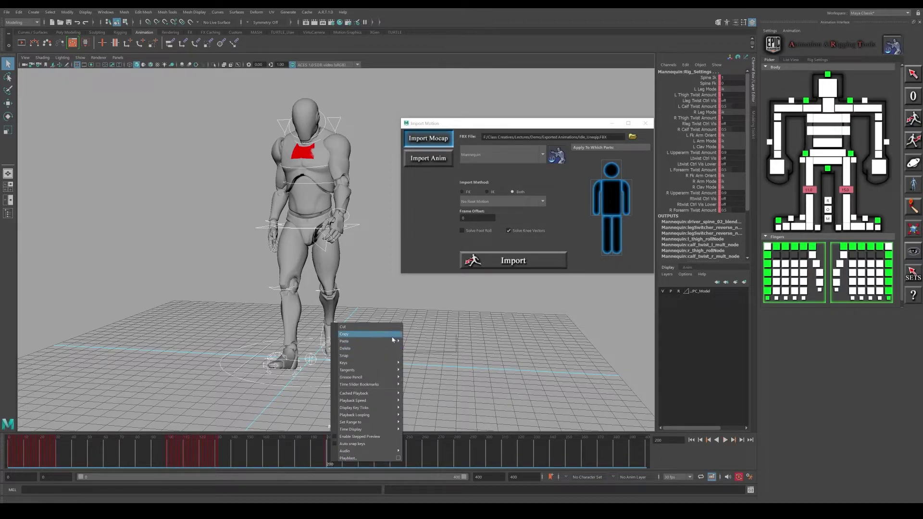
{"action": "mouse_move", "coordinate": [392, 341]}
{"action": "left_click", "coordinate": [422, 342]}
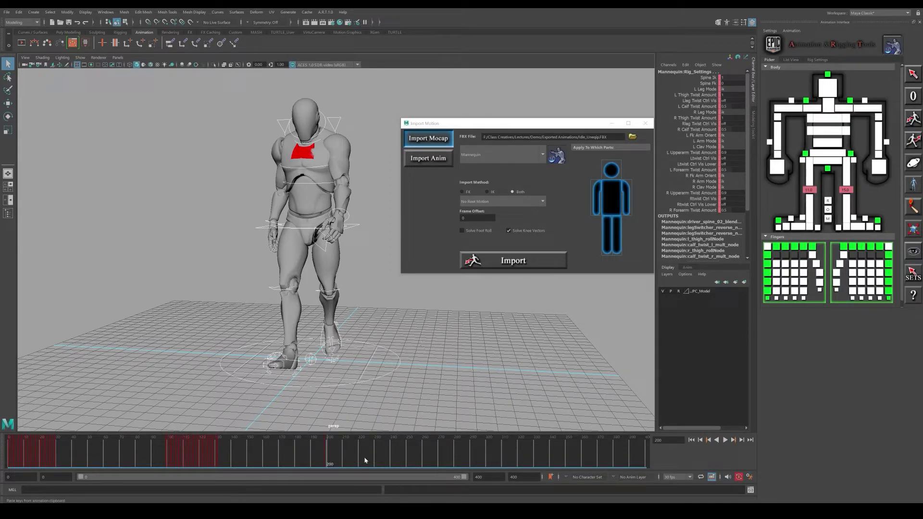
Scrub the pasted idle from frame 200 onward and review the earlier animations starting at frames 0 and 100.
{"action": "left_click_drag", "start_coordinate": [369, 407], "coordinate": [338, 402], "text": "alt"}
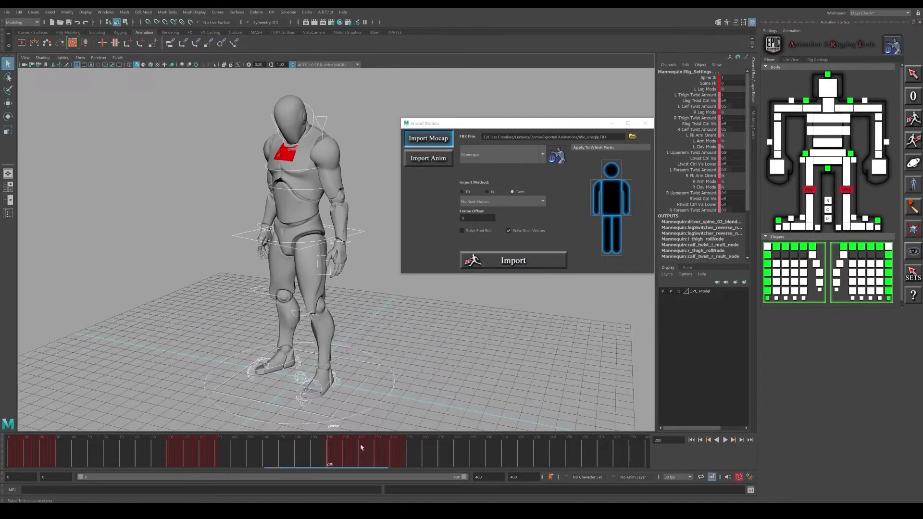
{"action": "left_click_drag", "start_coordinate": [332, 464], "coordinate": [371, 468]}
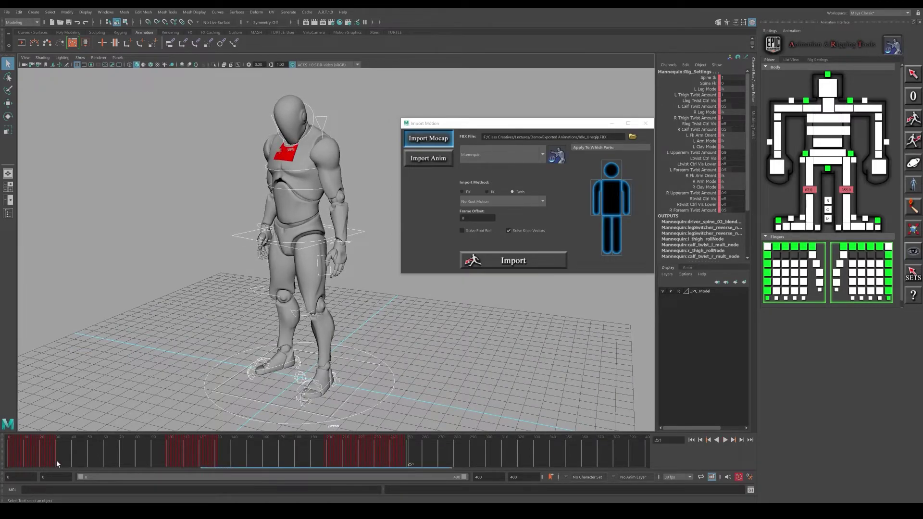
{"action": "left_click", "coordinate": [9, 462]}
{"action": "left_click_drag", "start_coordinate": [8, 462], "coordinate": [38, 464]}
{"action": "left_click_drag", "start_coordinate": [173, 459], "coordinate": [394, 458]}
{"action": "left_click_drag", "start_coordinate": [396, 397], "coordinate": [418, 348], "text": "alt"}
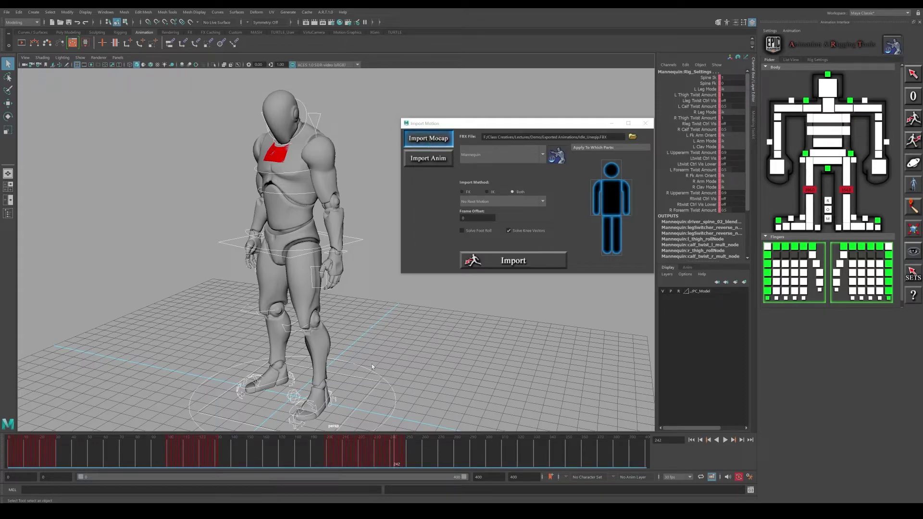
{"action": "left_click_drag", "start_coordinate": [332, 460], "coordinate": [372, 464]}
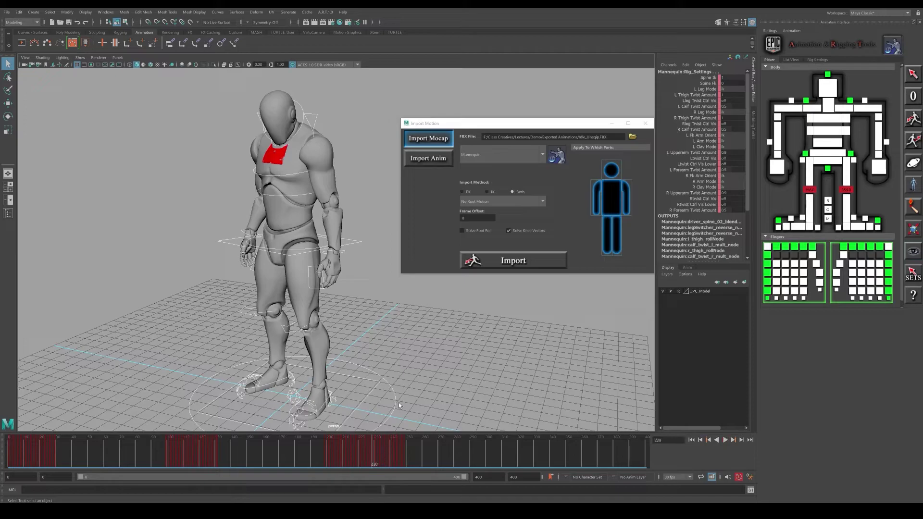
{"action": "left_click_drag", "start_coordinate": [399, 402], "coordinate": [408, 393], "text": "alt"}
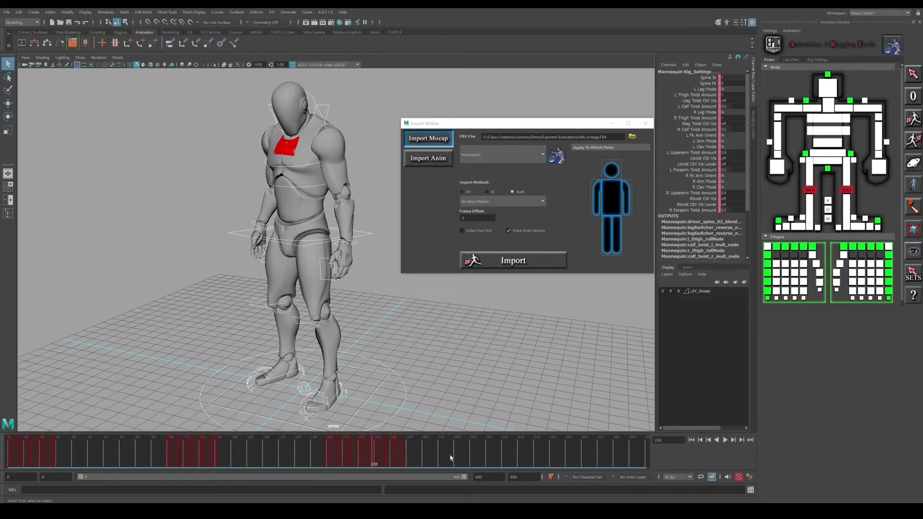
Select the mannequin's body control and scrub through its pasted idle keys after frame 200.
{"action": "left_click", "coordinate": [375, 233]}
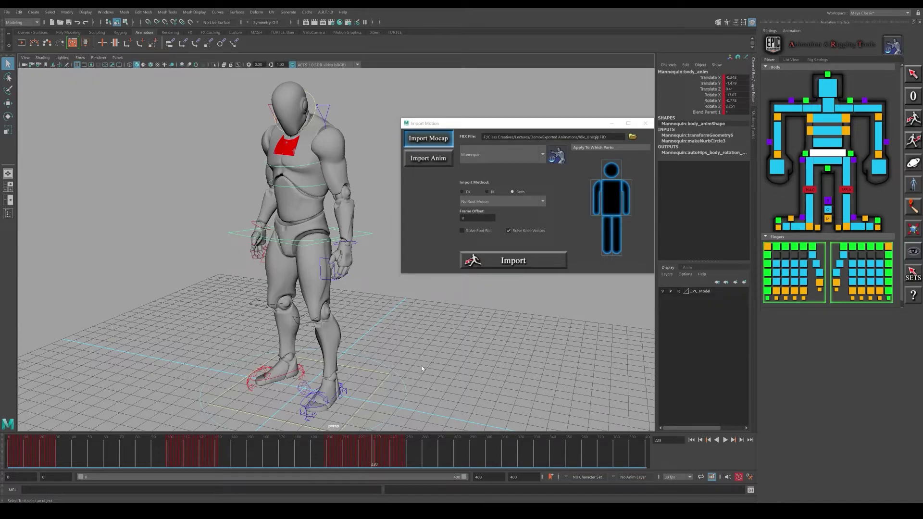
{"action": "left_click_drag", "start_coordinate": [327, 460], "coordinate": [385, 464]}
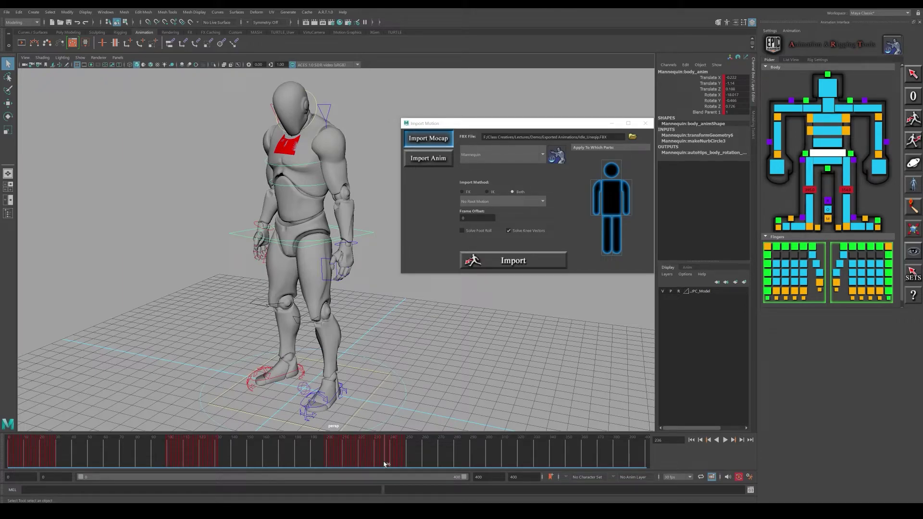
{"action": "left_click_drag", "start_coordinate": [335, 464], "coordinate": [356, 464]}
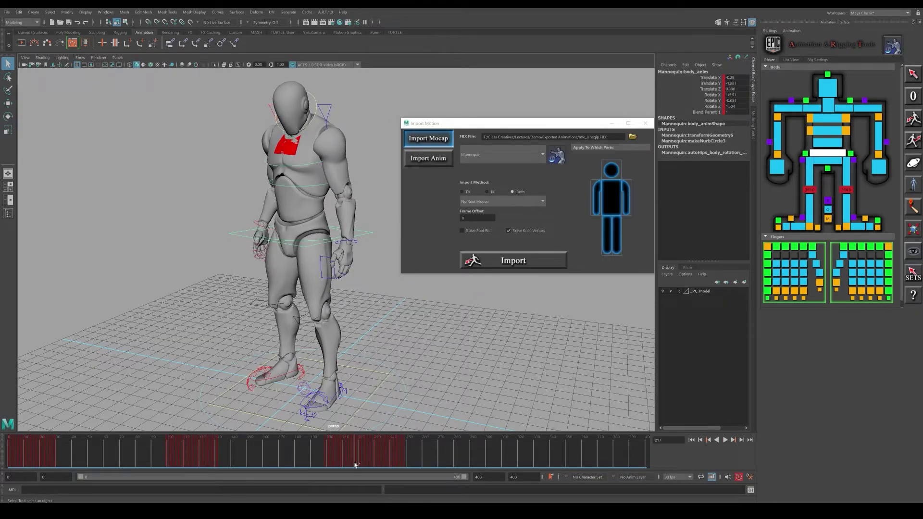